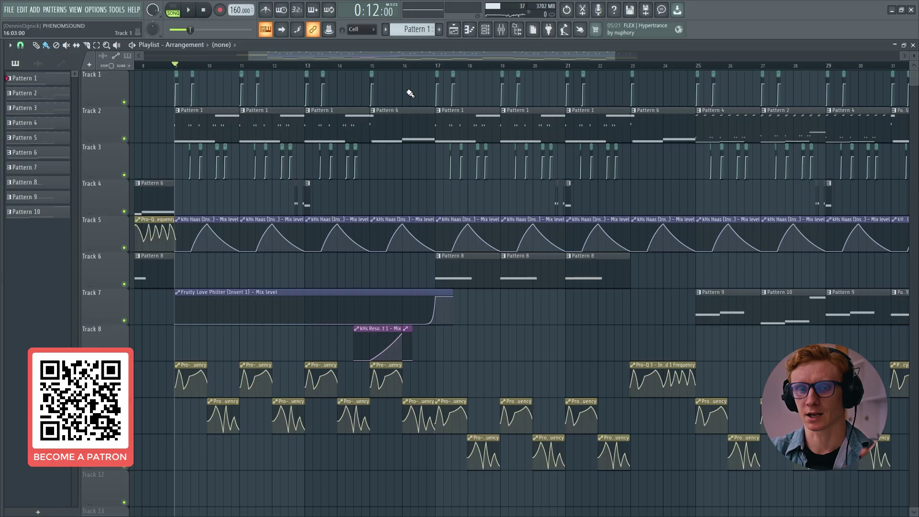
# Step: Play the arrangement and check the mixer levels during playback
pyautogui.press('space')
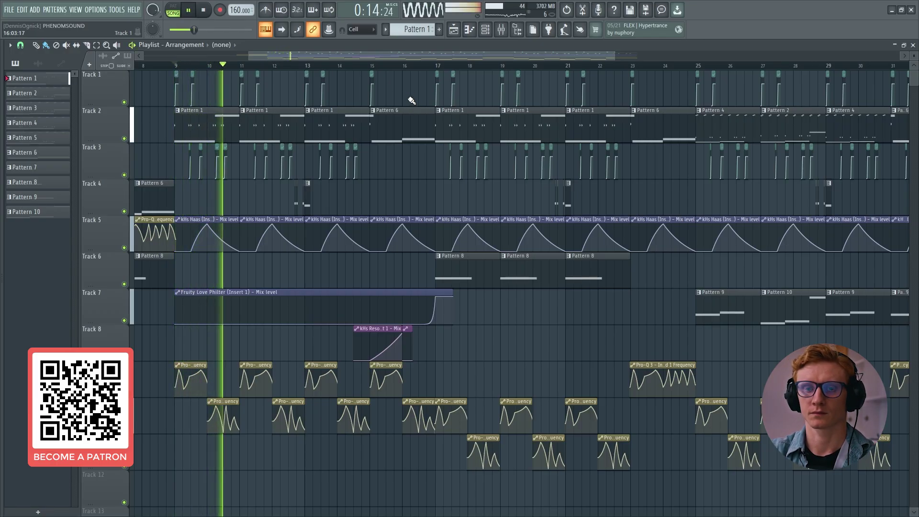
pyautogui.click(502, 31)
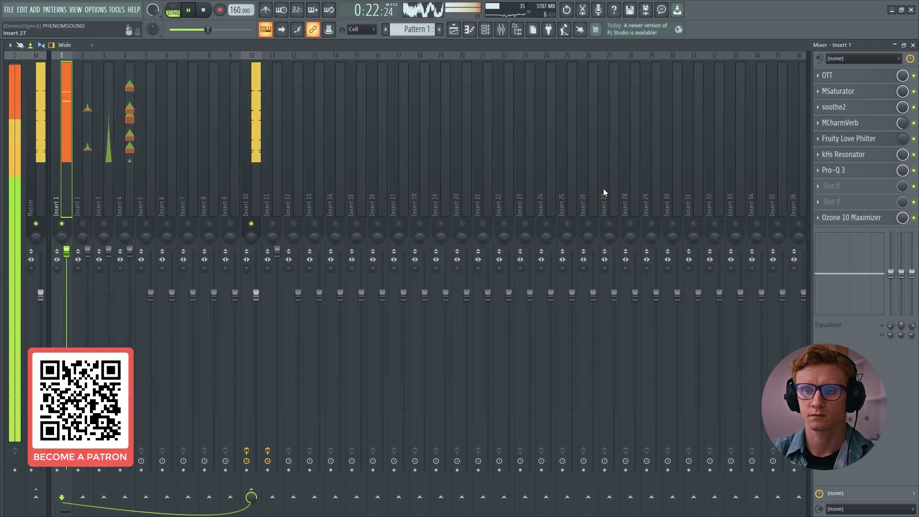
pyautogui.click(501, 30)
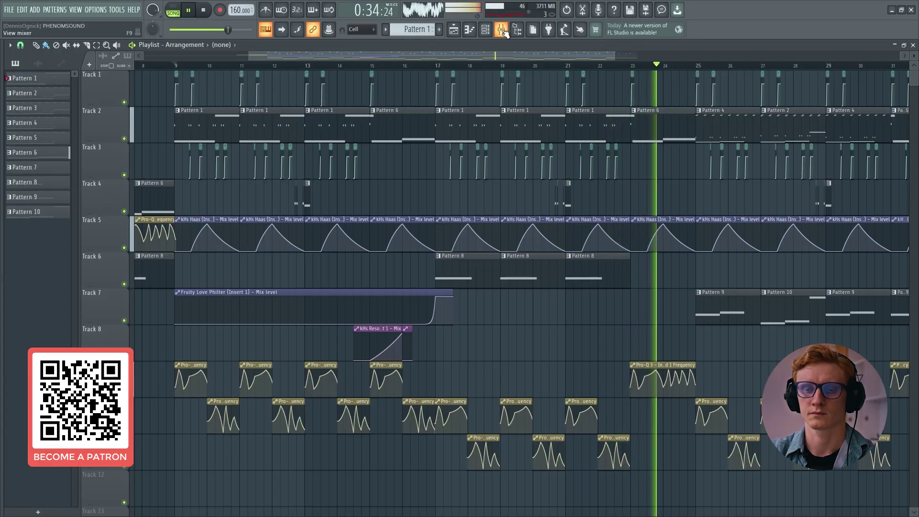
pyautogui.press('space')
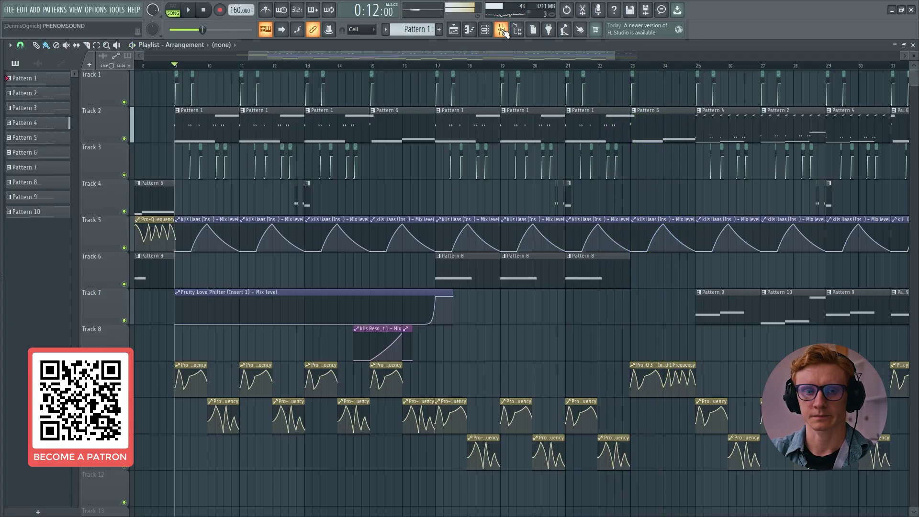
# Step: Clone the first Serum 2 channel and reset the copy to the Init preset
pyautogui.doubleClick(276, 128)
pyautogui.rightClick(81, 67)
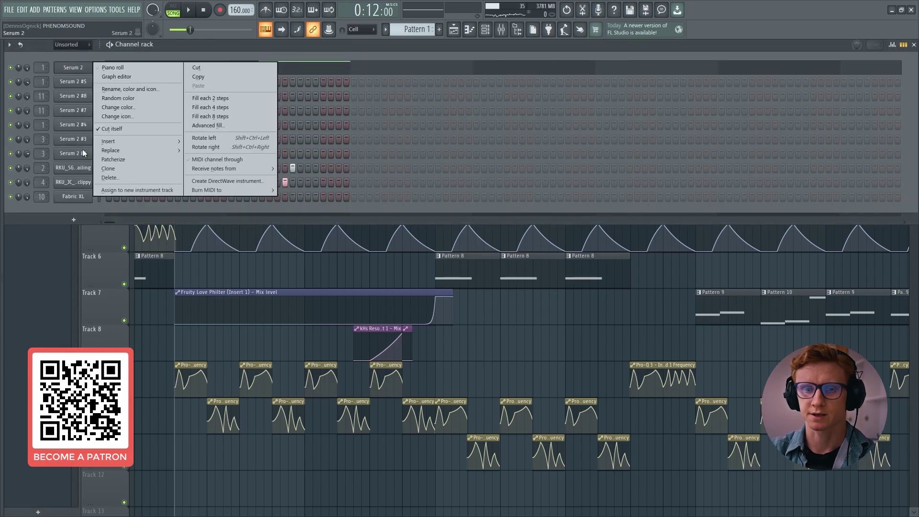
pyautogui.click(101, 168)
pyautogui.click(700, 90)
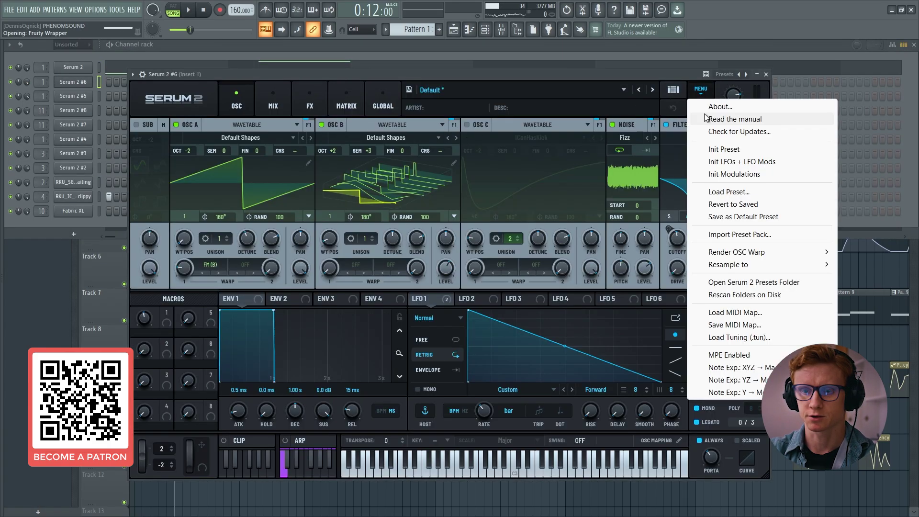
pyautogui.click(706, 149)
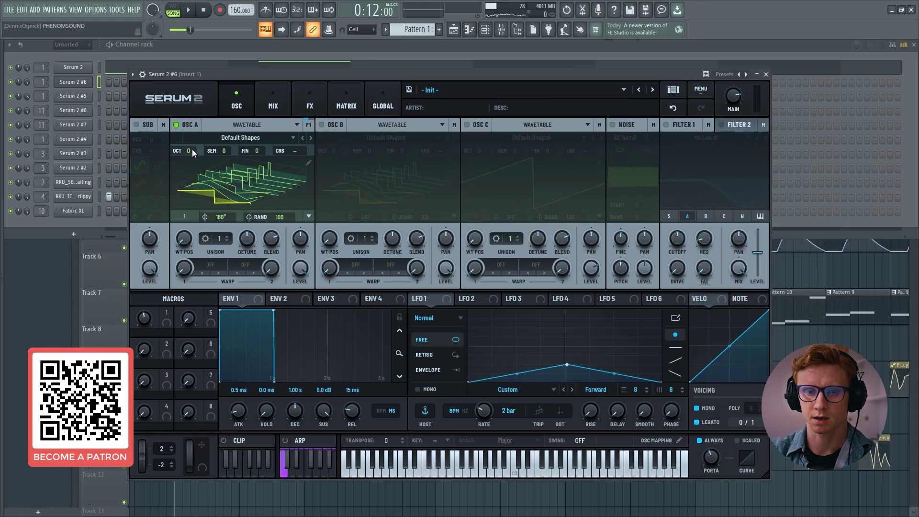
# Step: Set oscillator A to -2 octaves, enable oscillator B at +2 octaves and audition a note
pyautogui.moveTo(191, 148); pyautogui.dragTo(191, 171)
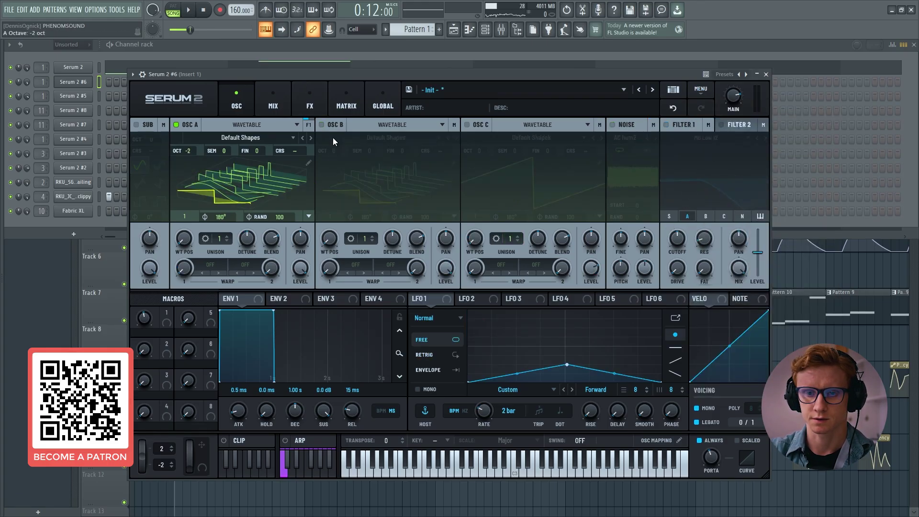
pyautogui.click(322, 125)
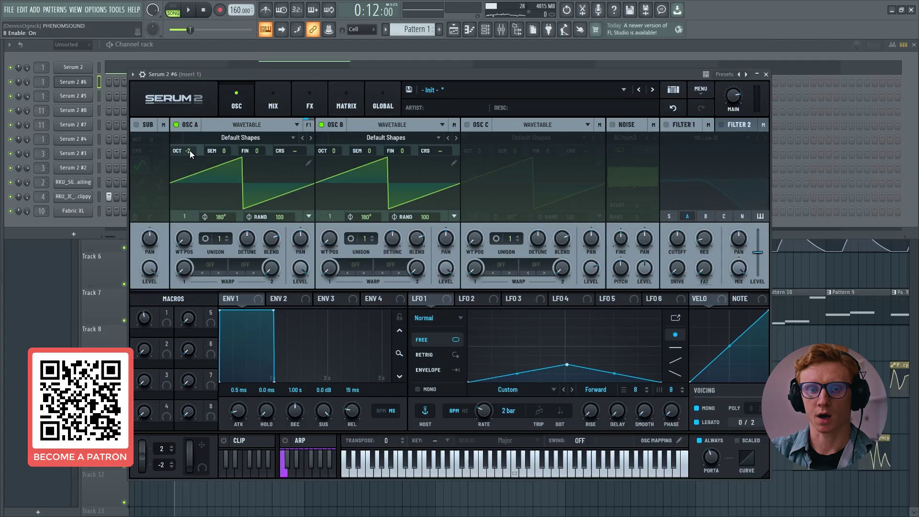
pyautogui.moveTo(344, 148); pyautogui.dragTo(344, 136)
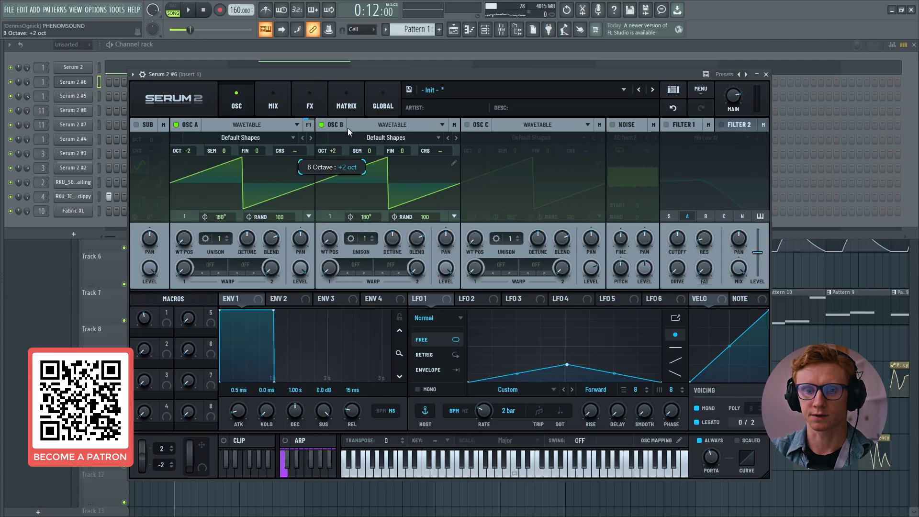
pyautogui.press('v')
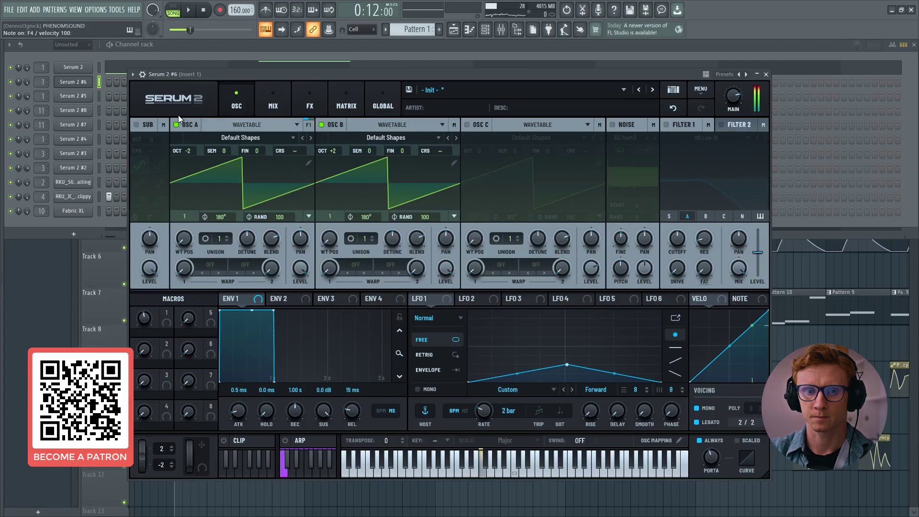
# Step: Set oscillator B to +3 semitones and lower its level to 67%, auditioning the sound
pyautogui.moveTo(370, 151); pyautogui.dragTo(375, 140)
pyautogui.press('v')
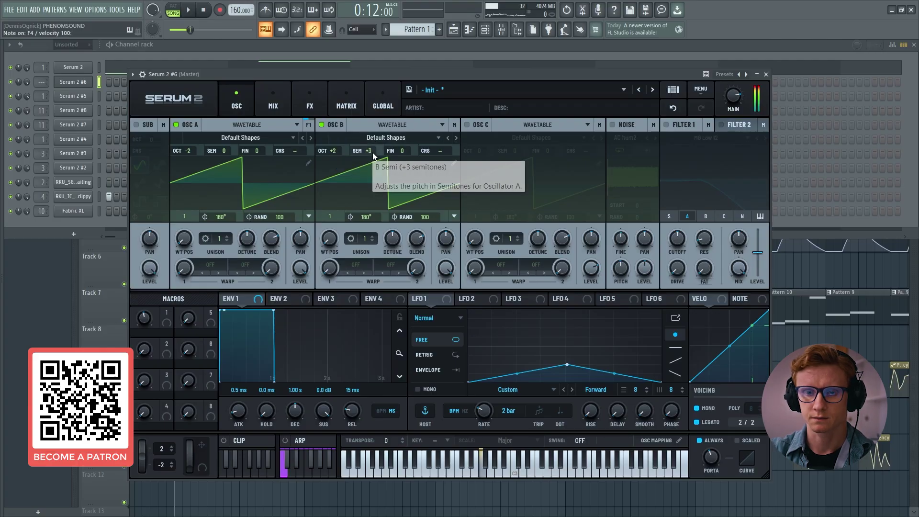
pyautogui.moveTo(449, 266); pyautogui.dragTo(447, 289)
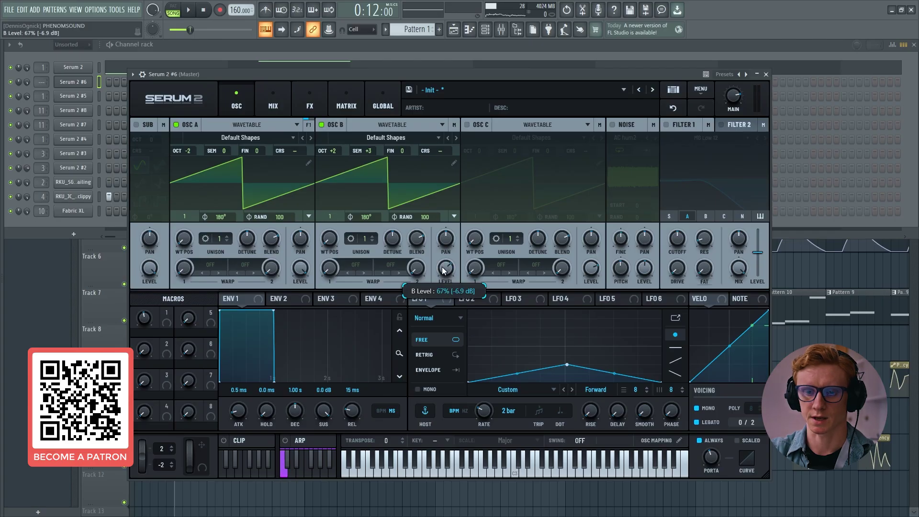
pyautogui.press('v')
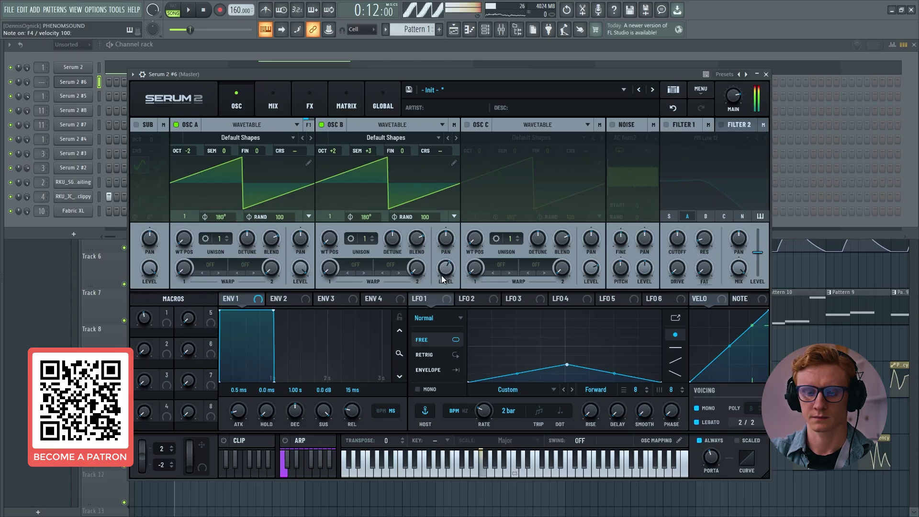
# Step: Enable the noise oscillator with the Fizz sample, raise its level and audition a note
pyautogui.click(613, 124)
pyautogui.click(637, 136)
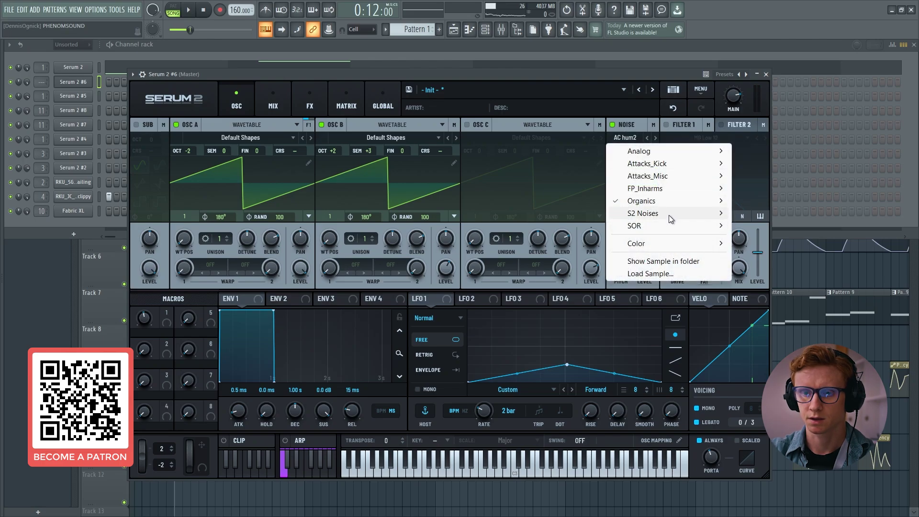
pyautogui.moveTo(668, 214)
pyautogui.click(779, 299)
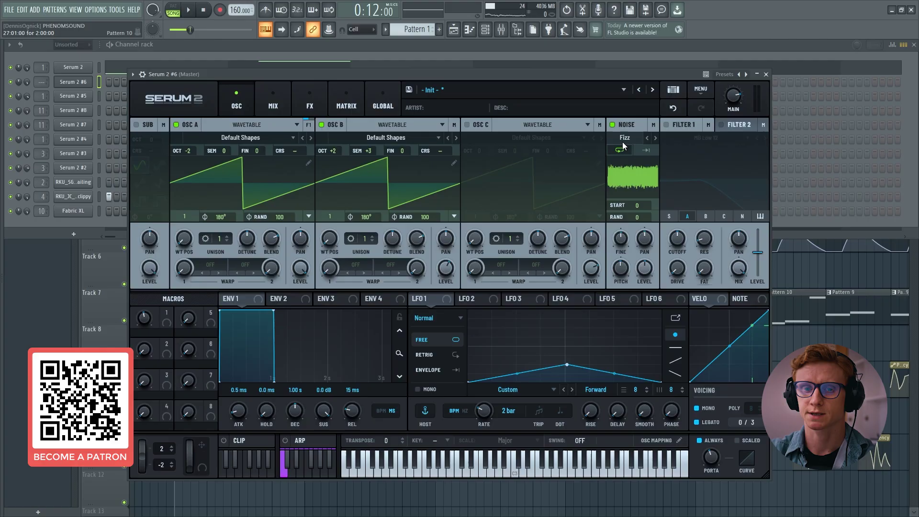
pyautogui.moveTo(639, 267); pyautogui.dragTo(642, 246)
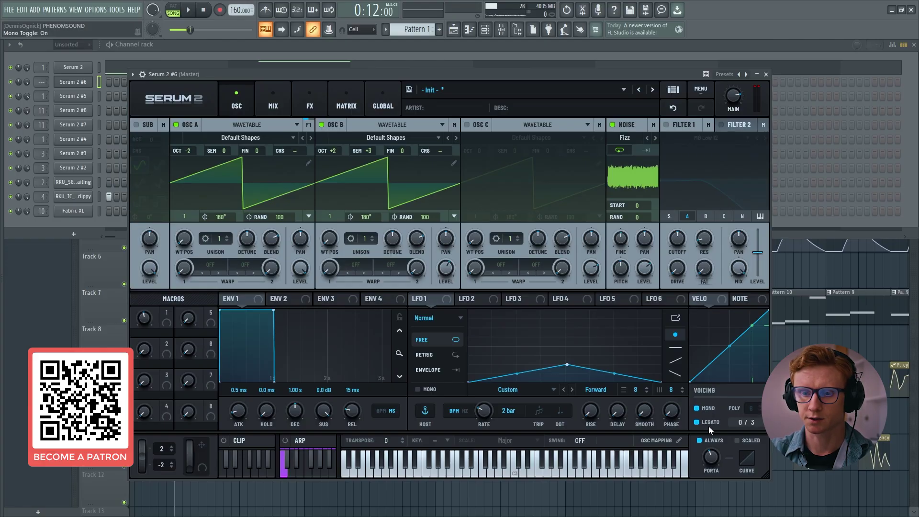
pyautogui.press('v')
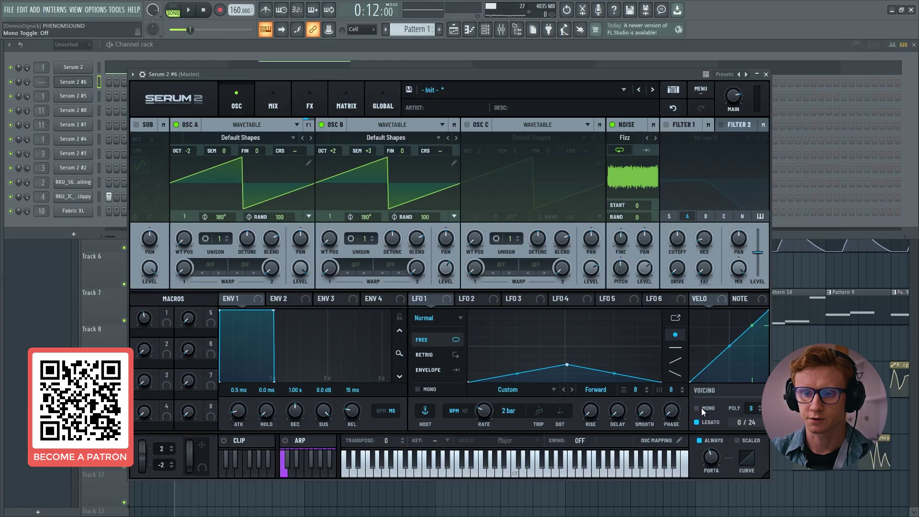
# Step: Initialise the LFOs and LFO modulations of the patch
pyautogui.click(697, 90)
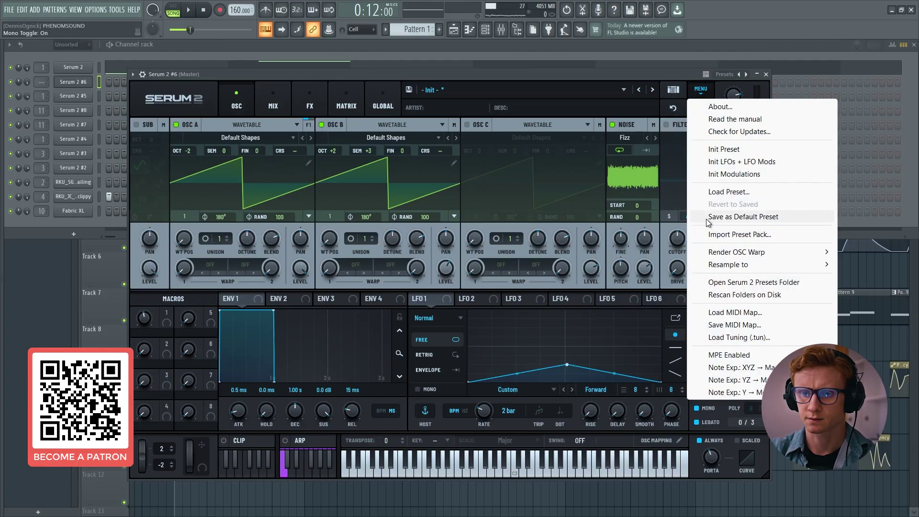
pyautogui.click(715, 163)
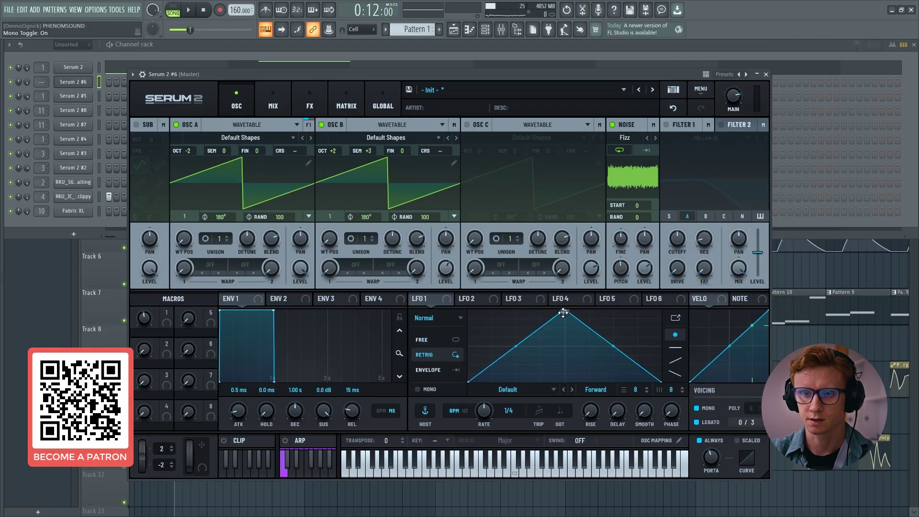
# Step: Enable Filter 1 as Comb 2 and route oscillator B and the noise through it alongside oscillator A
pyautogui.click(678, 127)
pyautogui.click(692, 136)
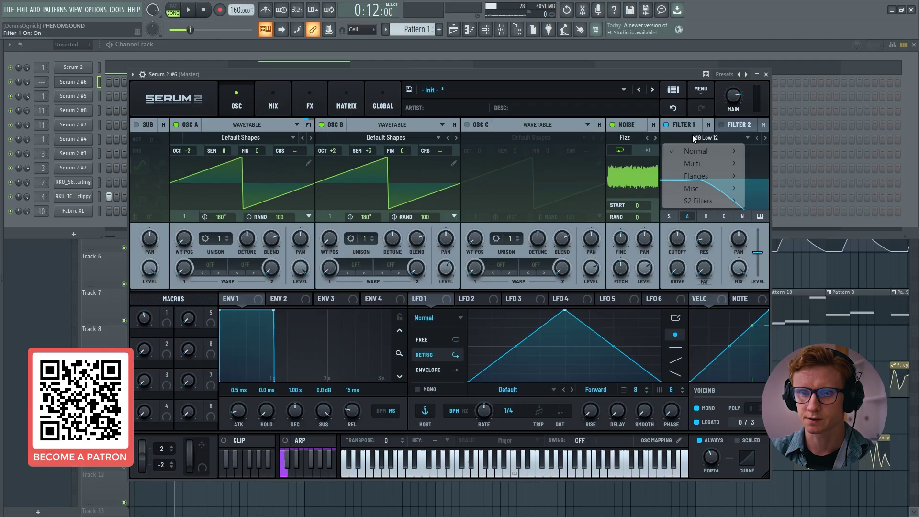
pyautogui.moveTo(699, 201)
pyautogui.click(779, 301)
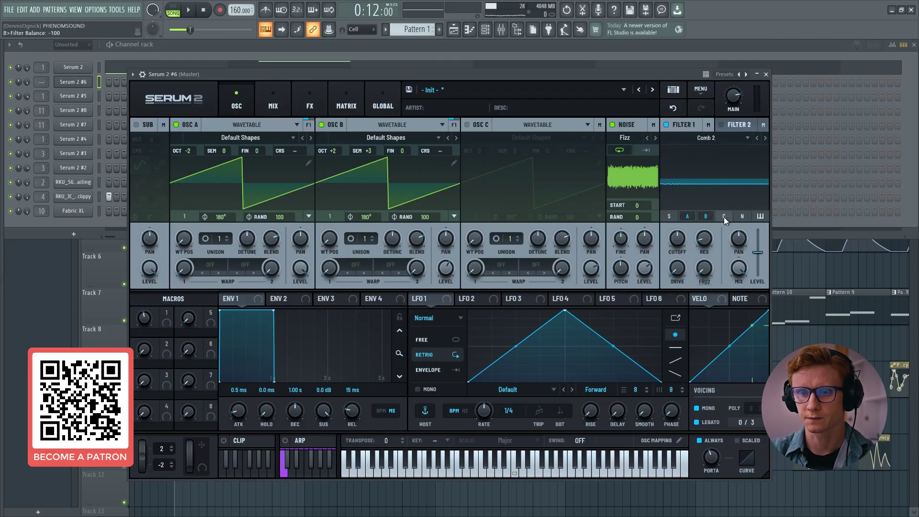
pyautogui.click(741, 217)
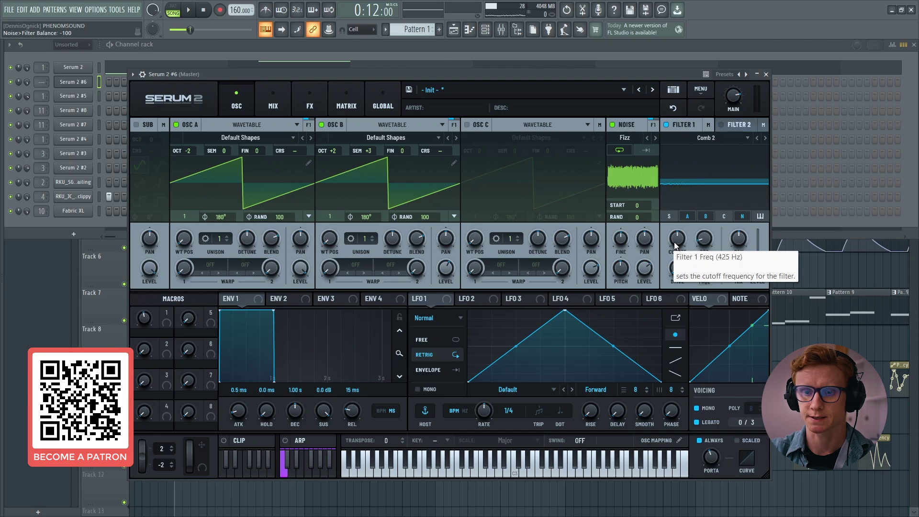
# Step: Set Filter 1's cutoff to 322 Hz and resonance to 85%, raise its FRQ2 amount and audition the sound
pyautogui.doubleClick(674, 243)
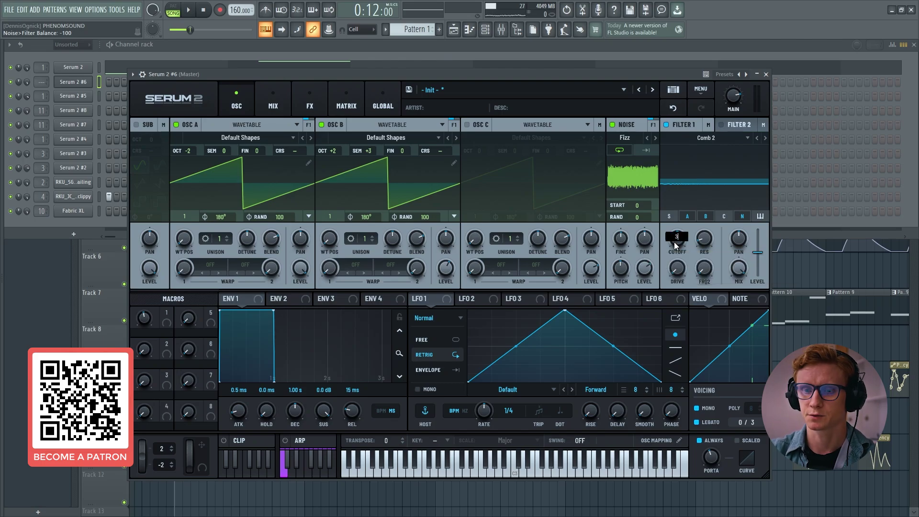
pyautogui.moveTo(604, 72); pyautogui.dragTo(599, 73)
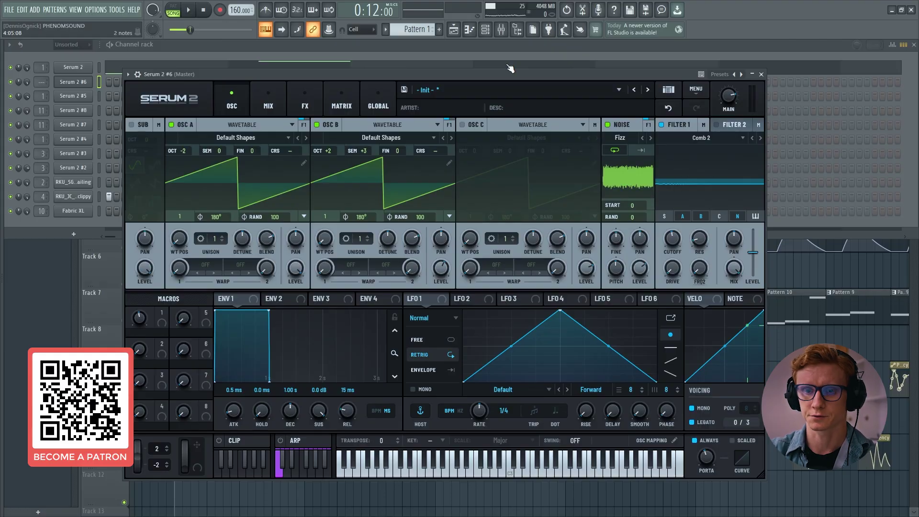
pyautogui.moveTo(507, 74); pyautogui.dragTo(503, 73)
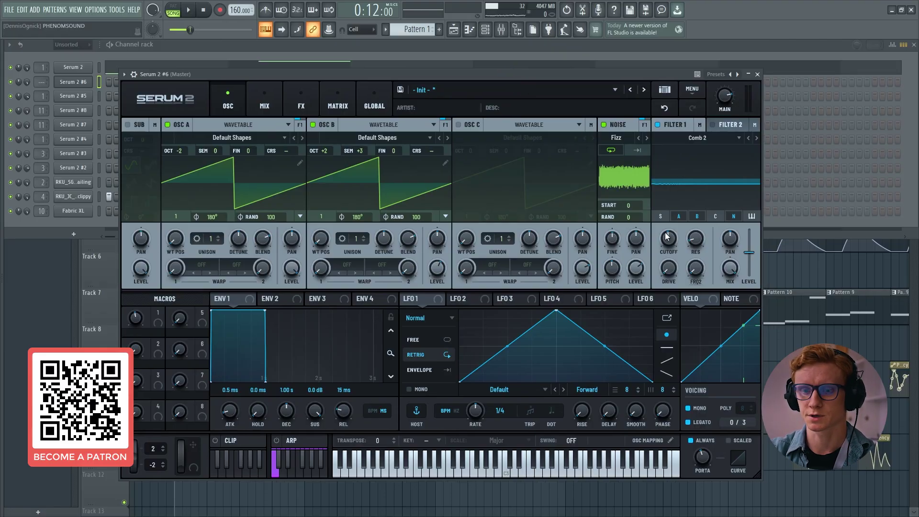
pyautogui.moveTo(695, 238); pyautogui.dragTo(695, 284)
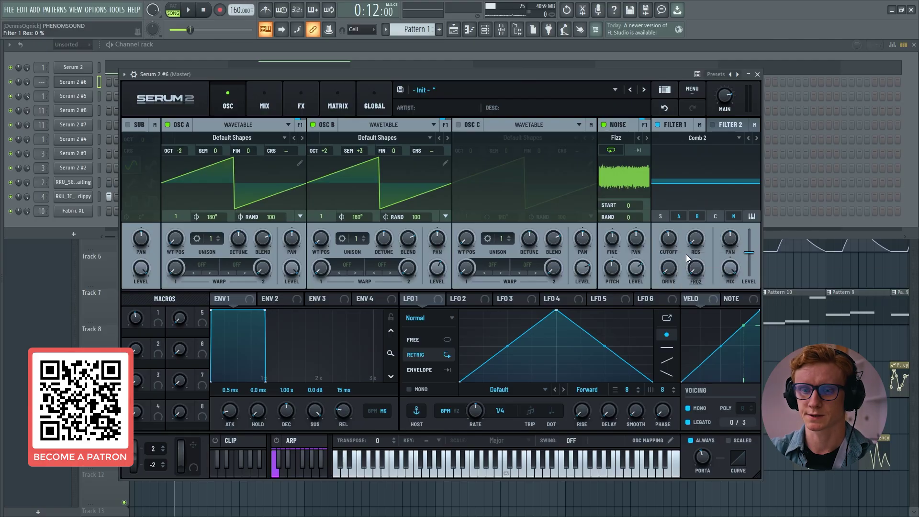
pyautogui.moveTo(696, 243); pyautogui.dragTo(708, 151)
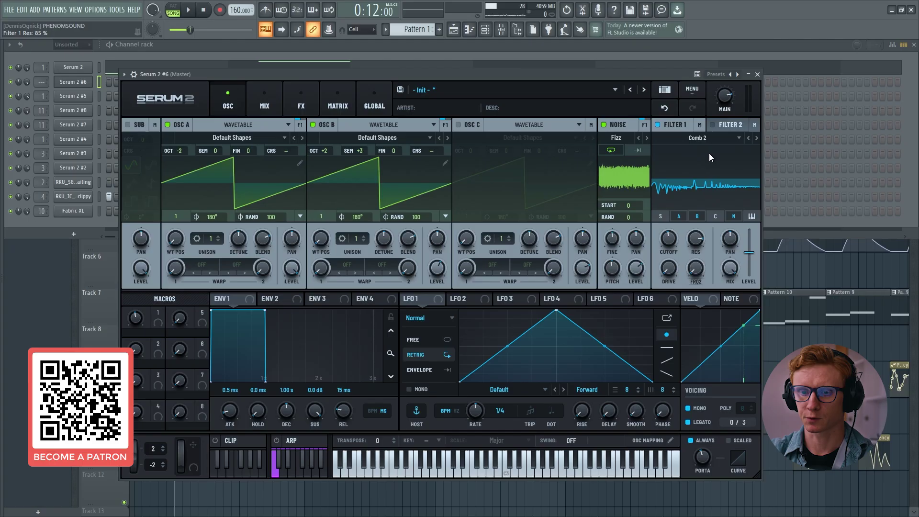
pyautogui.moveTo(695, 269); pyautogui.dragTo(685, 127)
pyautogui.press('v')
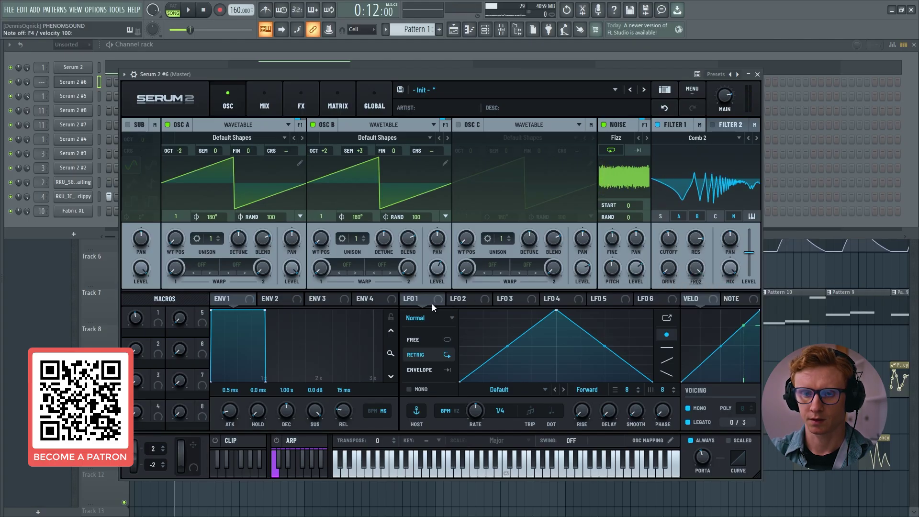
# Step: Reshape LFO 1 into a descending ramp at a one-bar rate and assign it to Filter 1's cutoff
pyautogui.moveTo(556, 313); pyautogui.dragTo(459, 311)
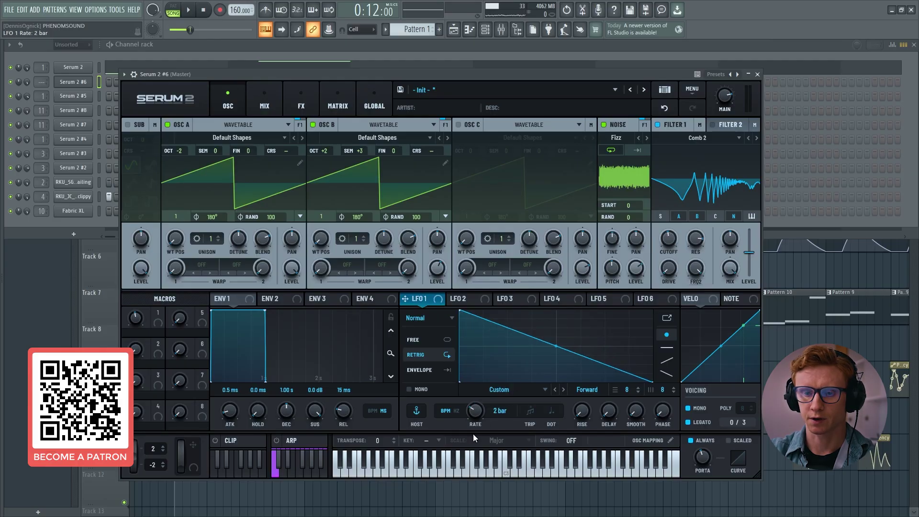
pyautogui.moveTo(405, 298); pyautogui.dragTo(659, 255)
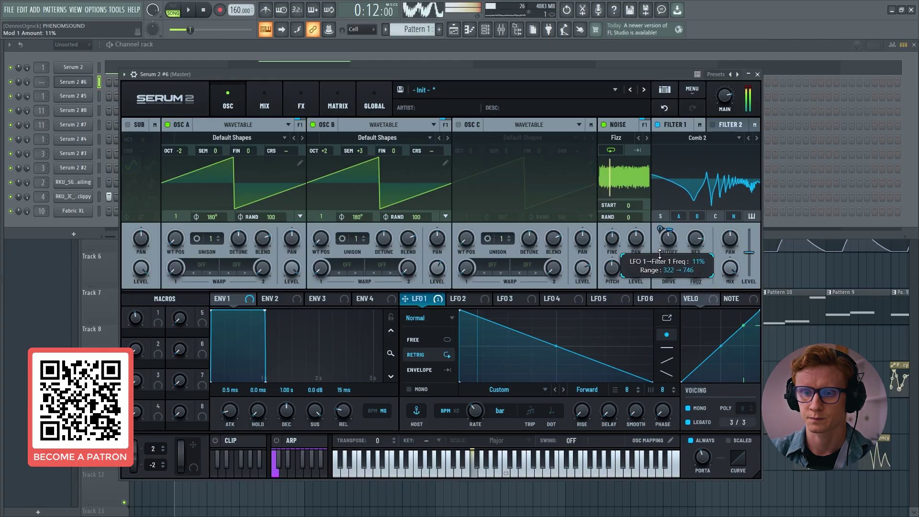
pyautogui.moveTo(667, 235); pyautogui.dragTo(663, 230)
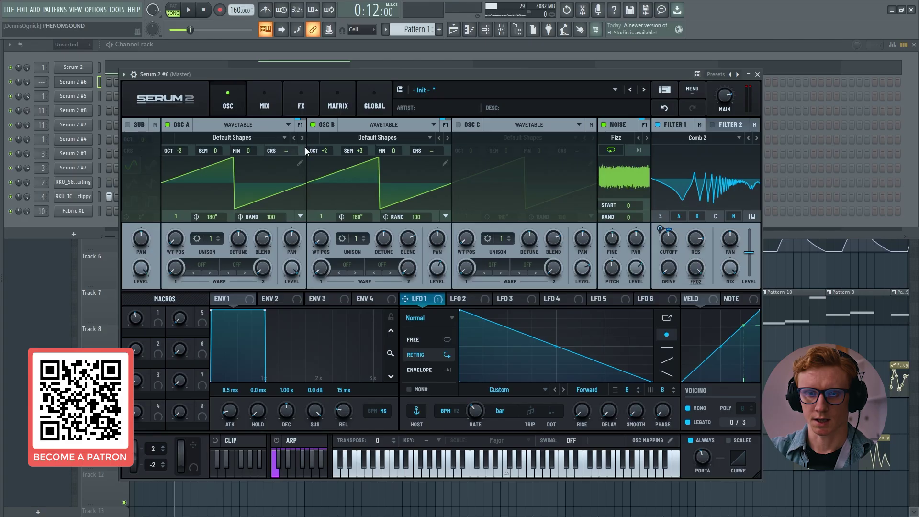
# Step: Add a Distortion effect to the main effects chain in Overdrive mode with a stack of 3
pyautogui.click(301, 103)
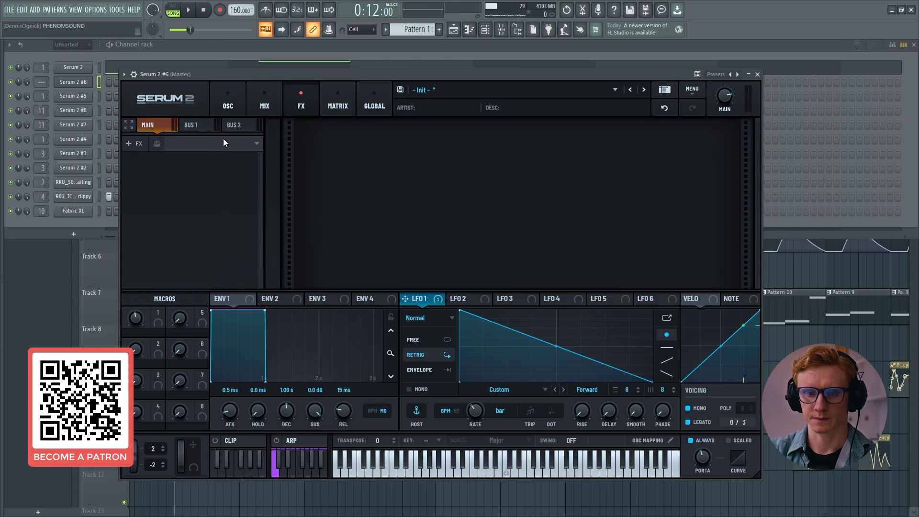
pyautogui.click(134, 144)
pyautogui.click(154, 221)
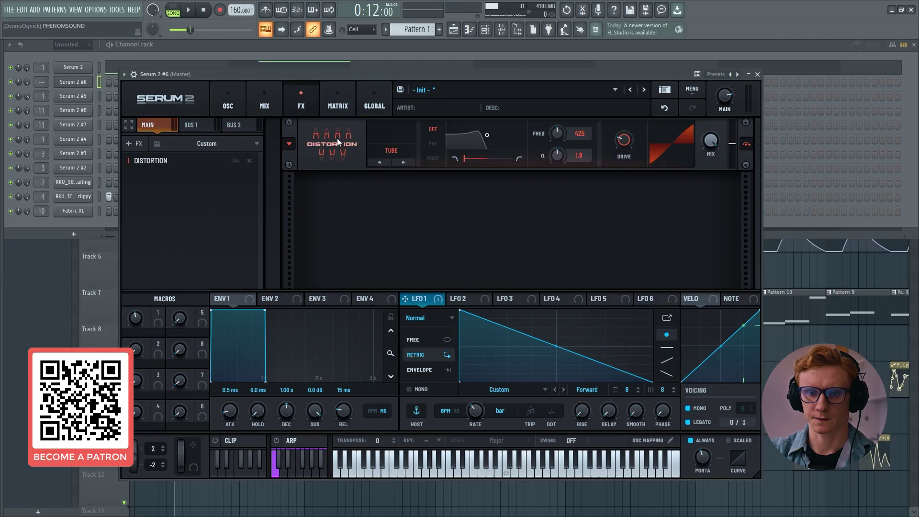
pyautogui.click(376, 151)
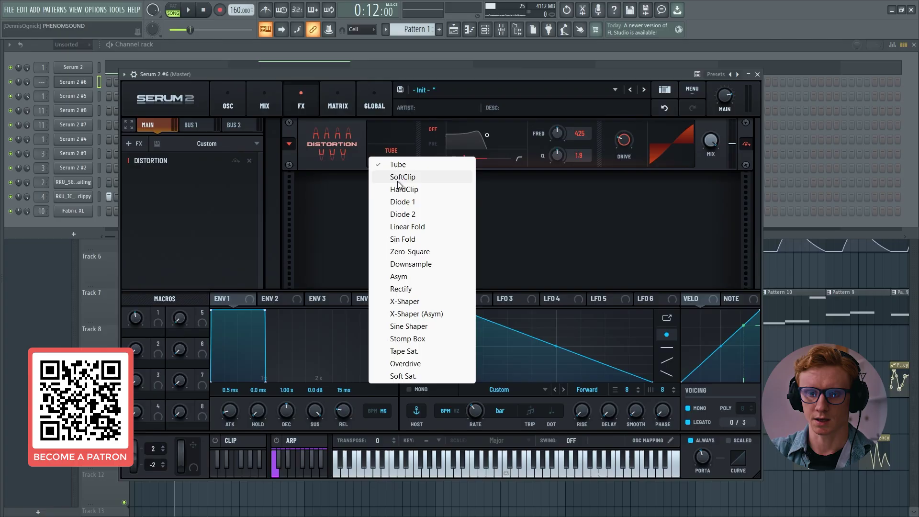
pyautogui.click(410, 364)
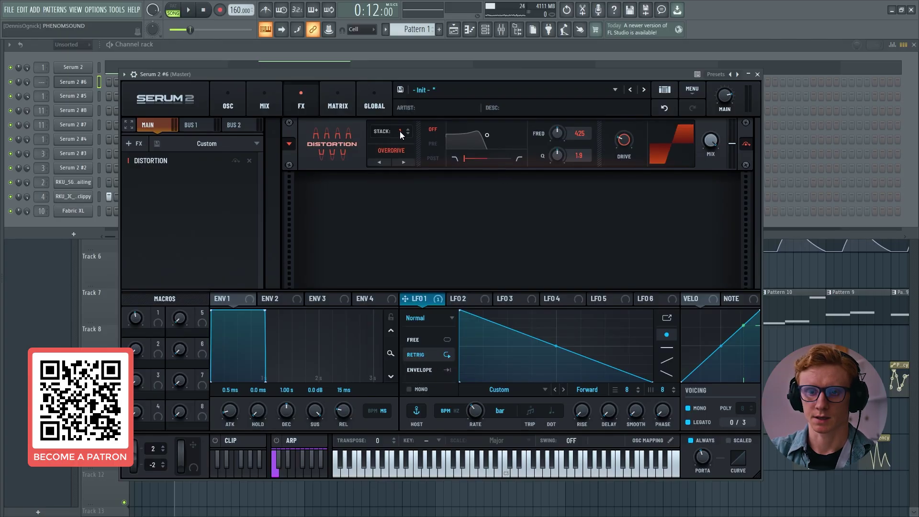
pyautogui.moveTo(400, 131); pyautogui.dragTo(405, 127)
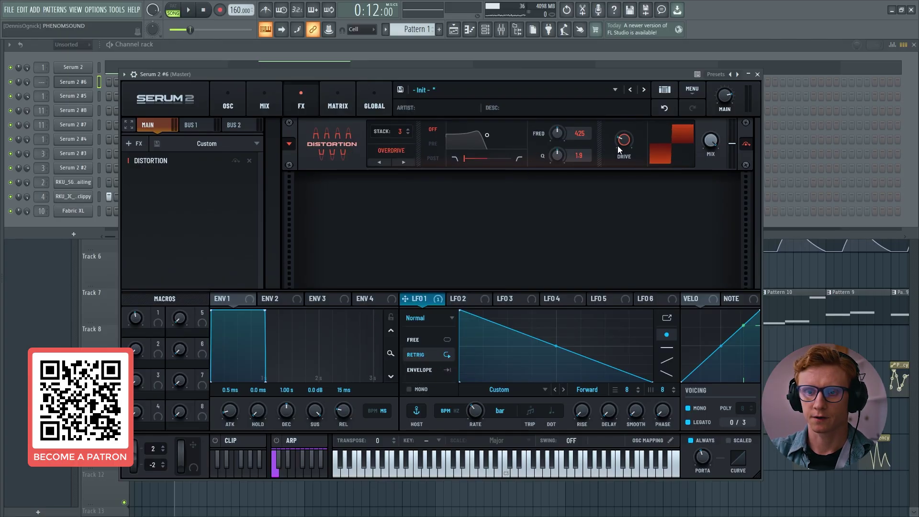
# Step: Raise the Overdrive distortion's drive strongly while auditioning the bass
pyautogui.press('v')
pyautogui.moveTo(620, 144); pyautogui.dragTo(621, 35)
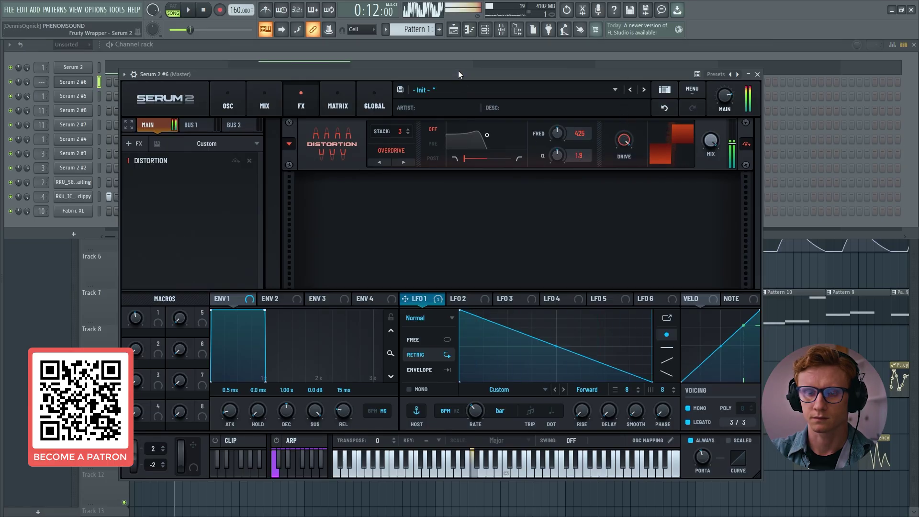
pyautogui.moveTo(457, 70); pyautogui.dragTo(458, 67)
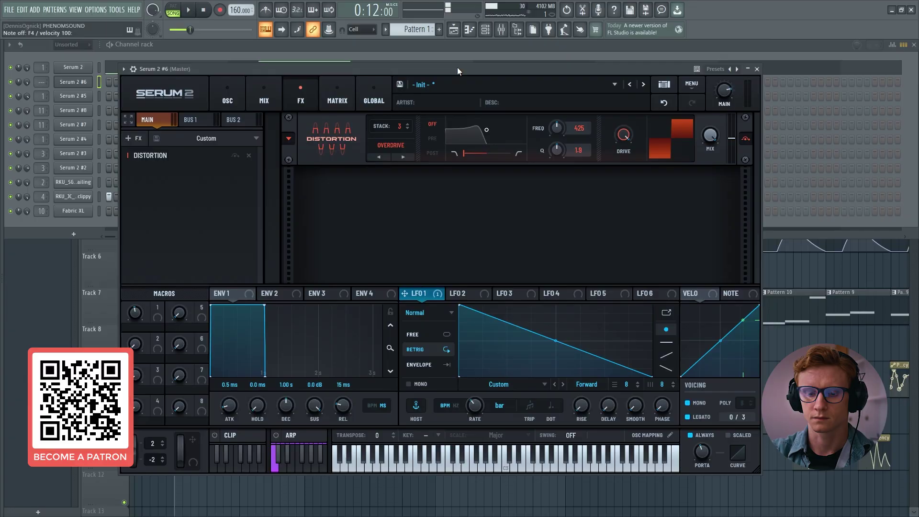
# Step: Play the patch with the distortion bypassed and re-enabled to compare the sound
pyautogui.press('v')
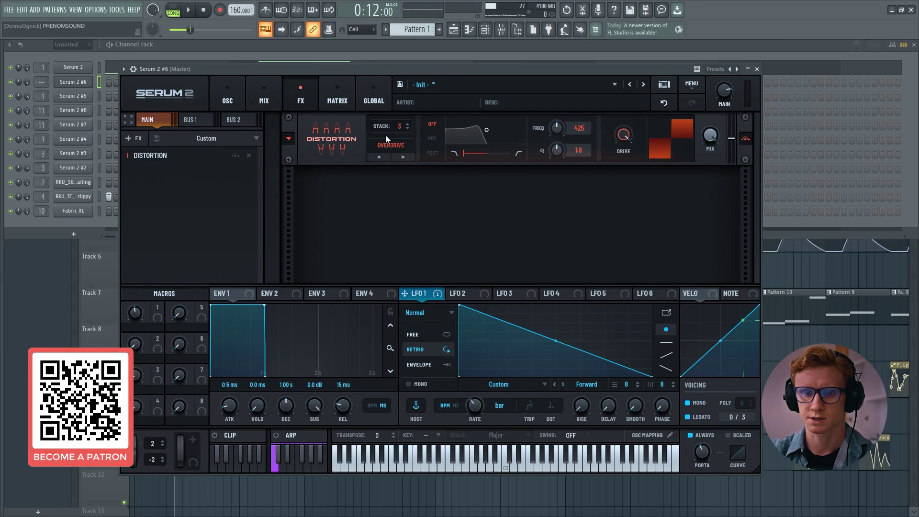
pyautogui.click(235, 156)
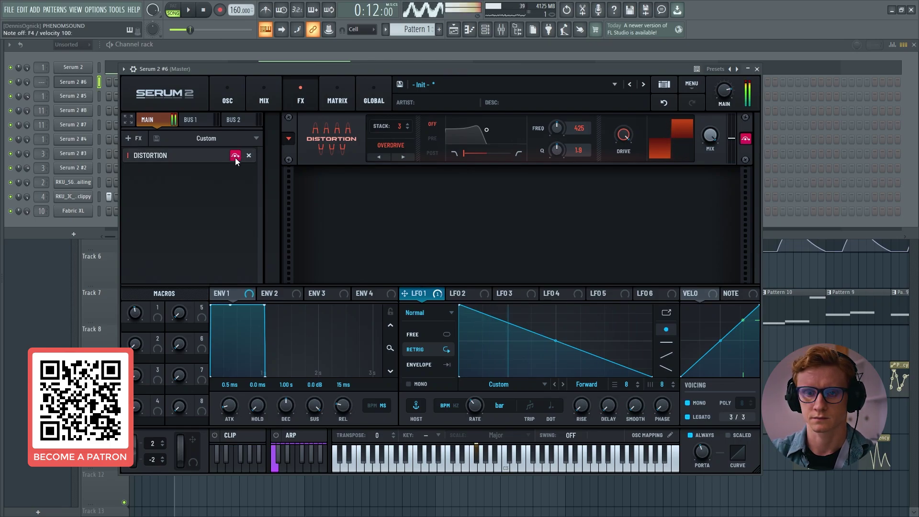
pyautogui.click(235, 156)
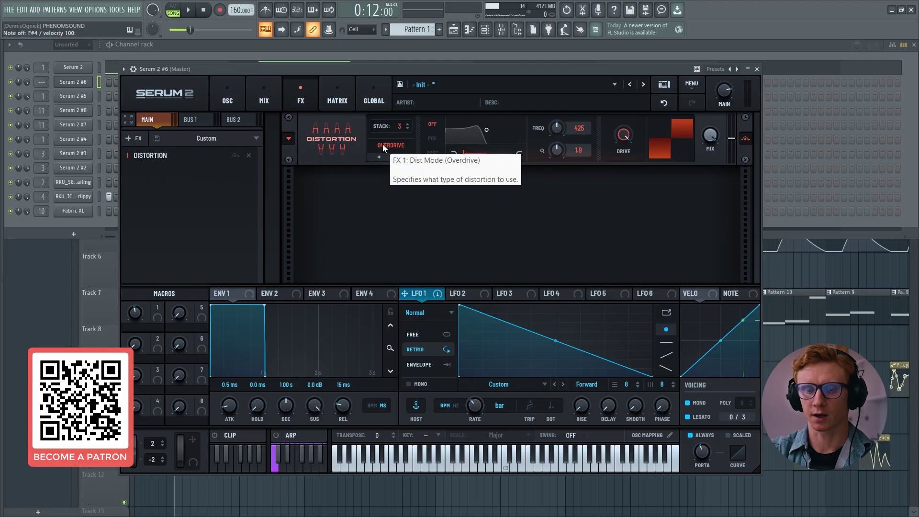
# Step: Add a Filter effect after the distortion and set its type to the flanging filter Phs 48L6+
pyautogui.click(137, 143)
pyautogui.click(354, 162)
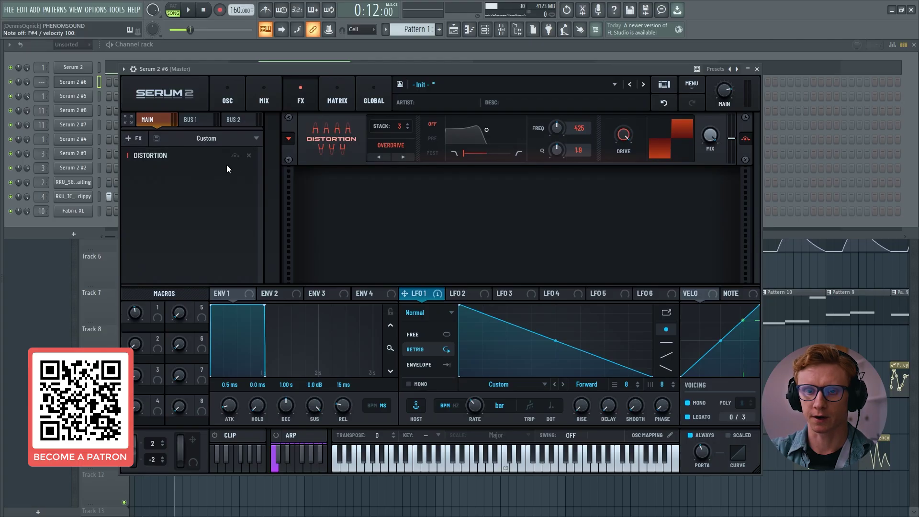
pyautogui.click(138, 138)
pyautogui.click(182, 241)
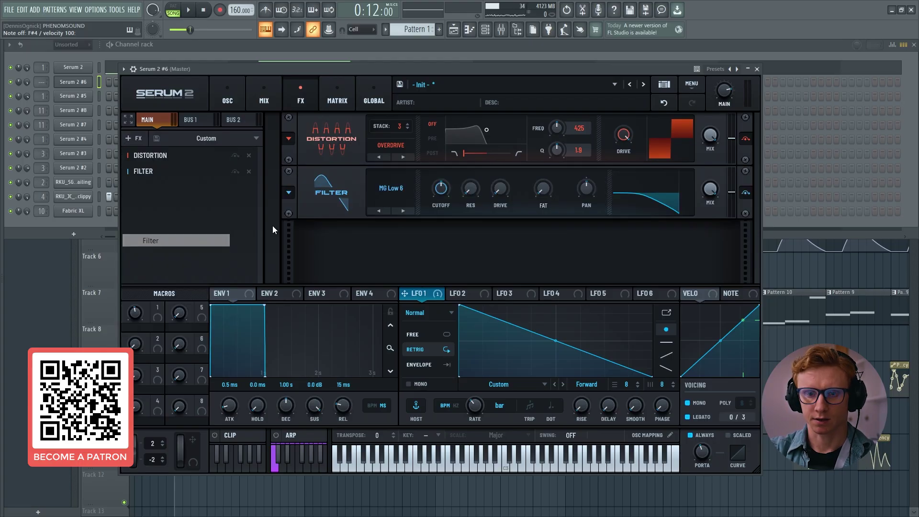
pyautogui.click(401, 190)
pyautogui.moveTo(423, 236)
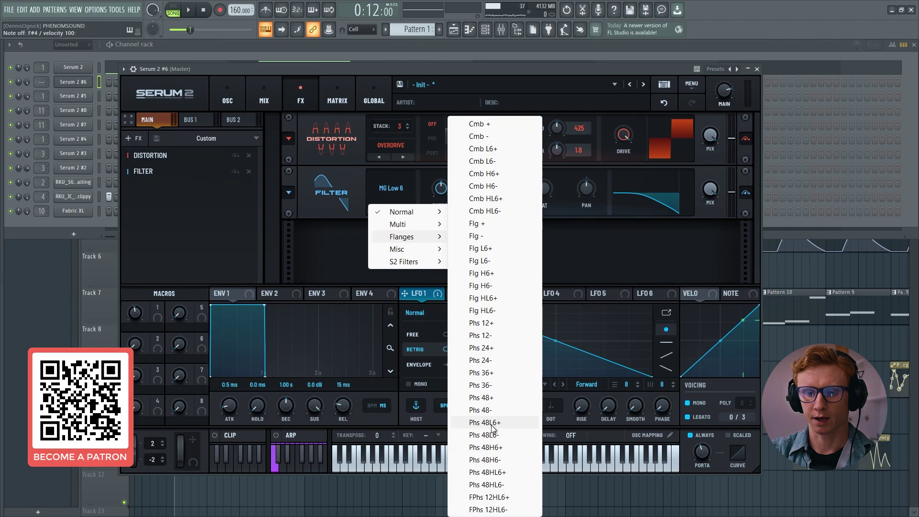
pyautogui.click(494, 427)
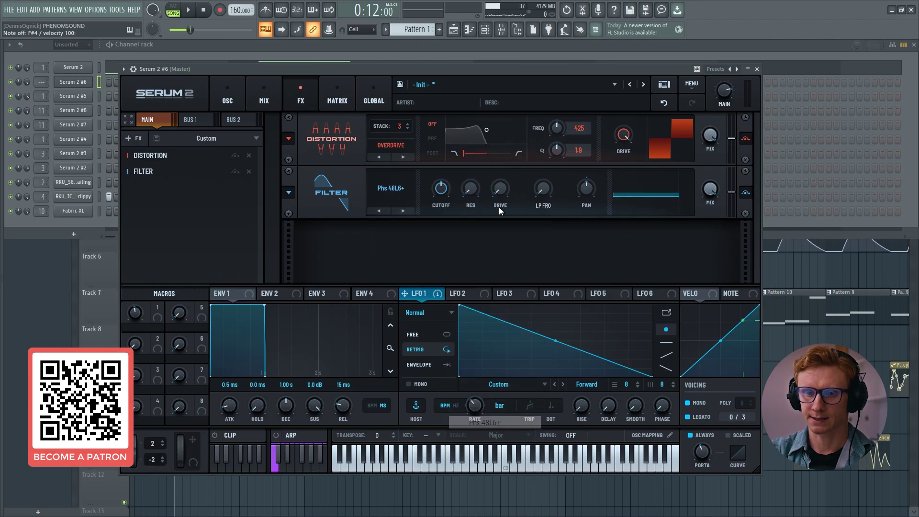
pyautogui.click(390, 188)
pyautogui.moveTo(424, 236)
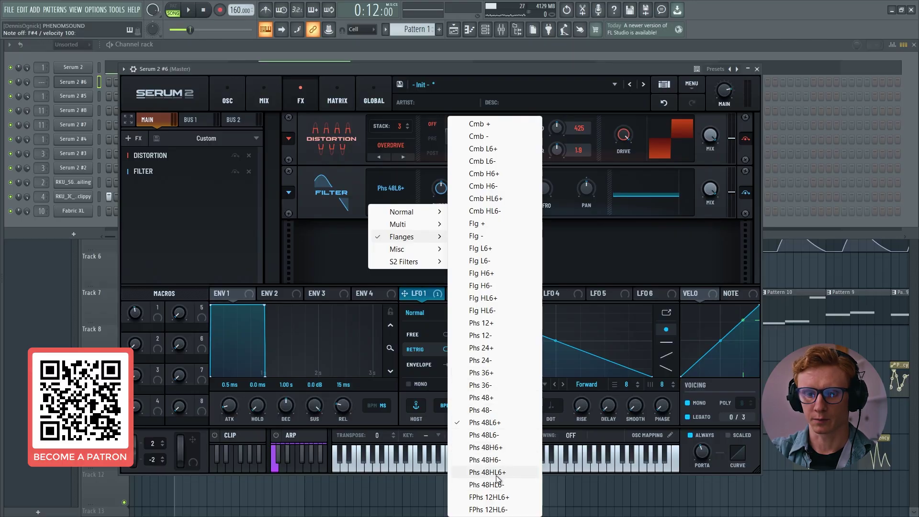
pyautogui.click(487, 424)
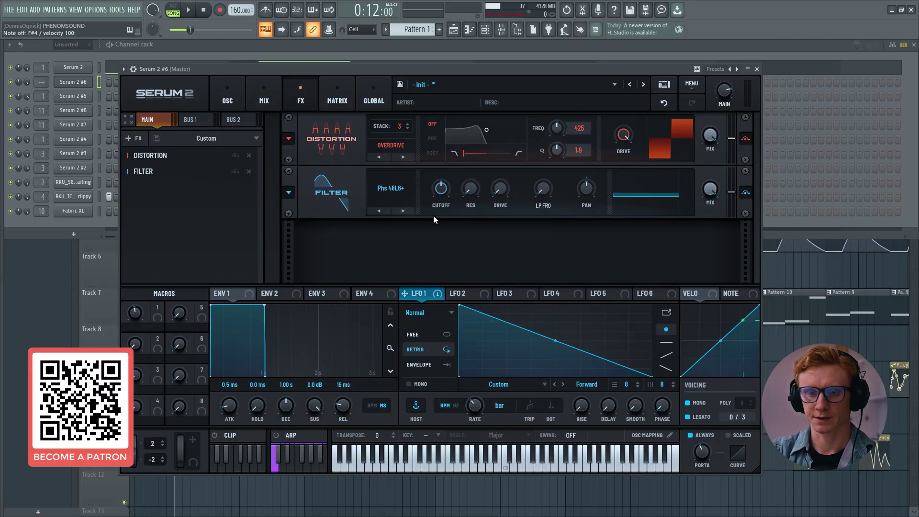
# Step: Set the effect filter's cutoff, modulate it with LFO 1, and raise the filter's resonance and drive
pyautogui.doubleClick(436, 188)
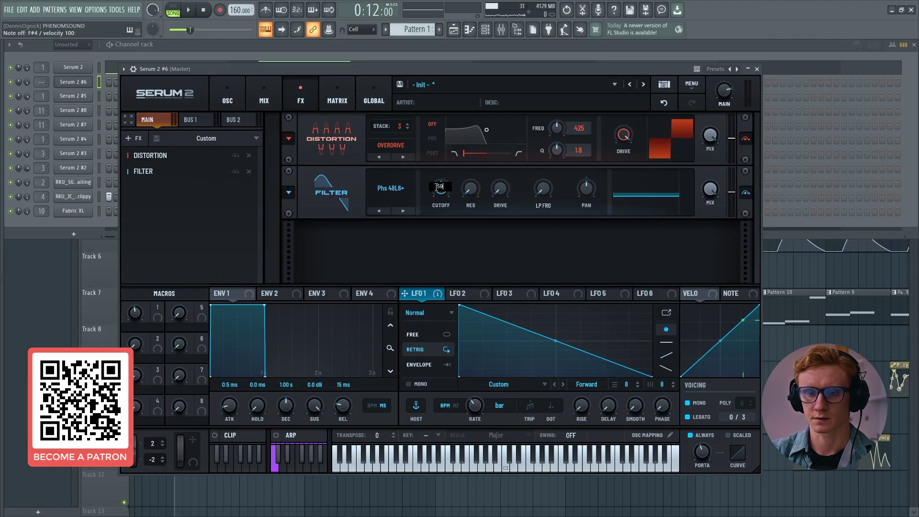
pyautogui.press('Return')
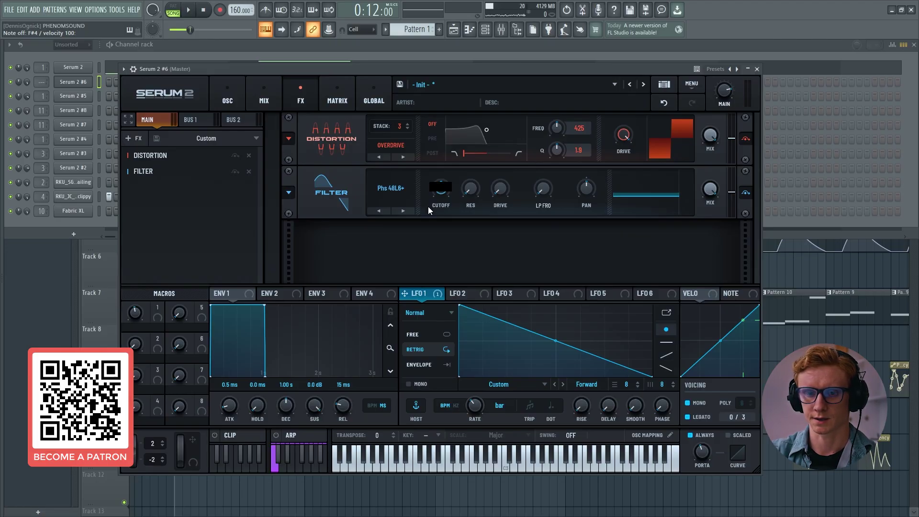
pyautogui.moveTo(426, 294); pyautogui.dragTo(436, 172)
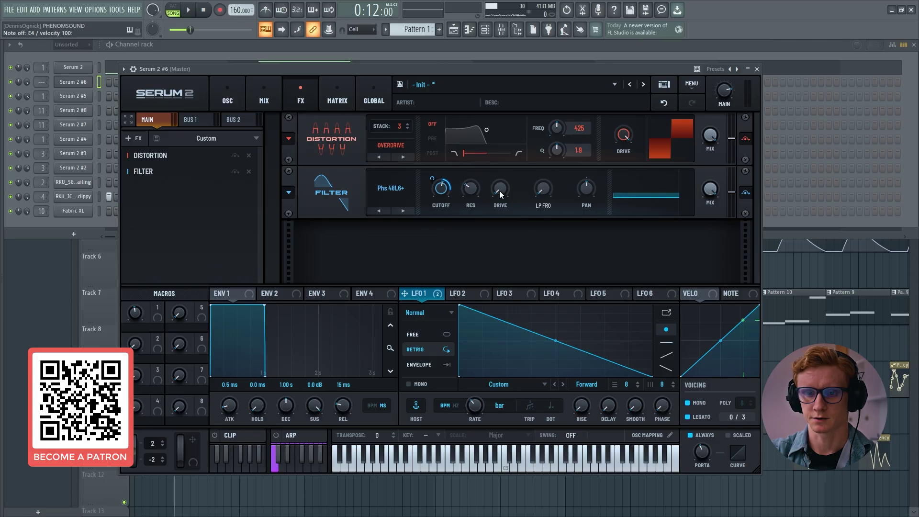
pyautogui.moveTo(499, 190); pyautogui.dragTo(506, 149)
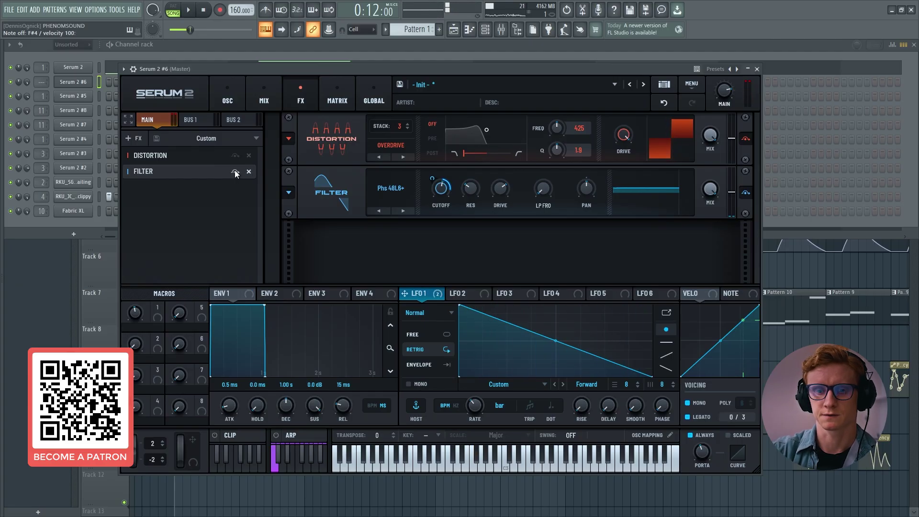
# Step: Add a second Distortion after the filter effect in Overdrive mode and raise its drive
pyautogui.click(139, 138)
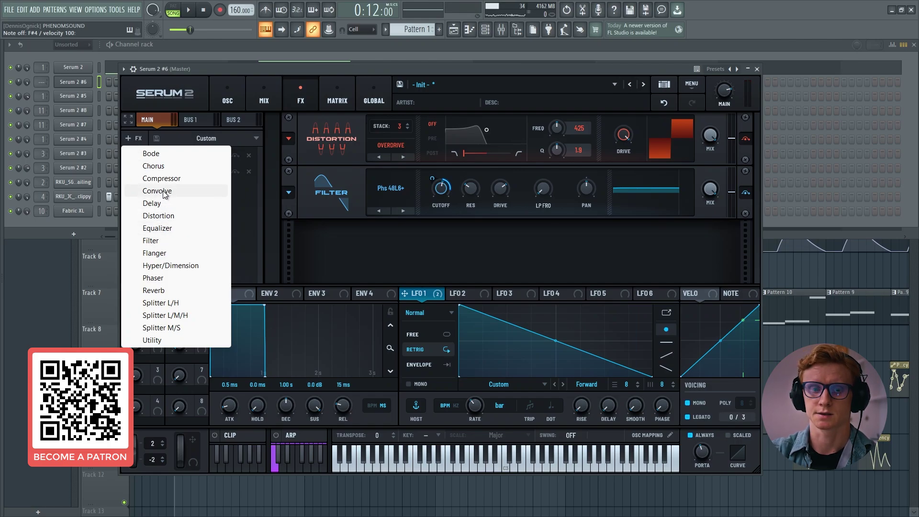
pyautogui.click(164, 215)
pyautogui.click(390, 253)
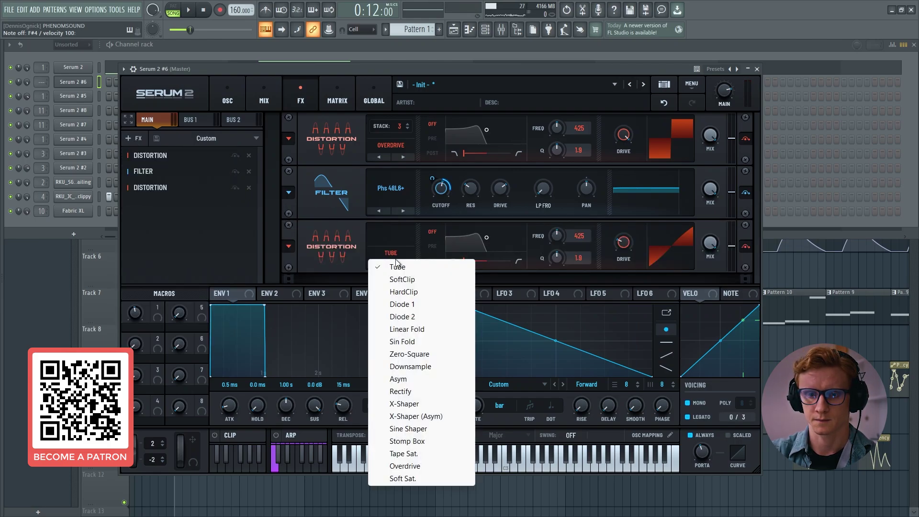
pyautogui.click(404, 466)
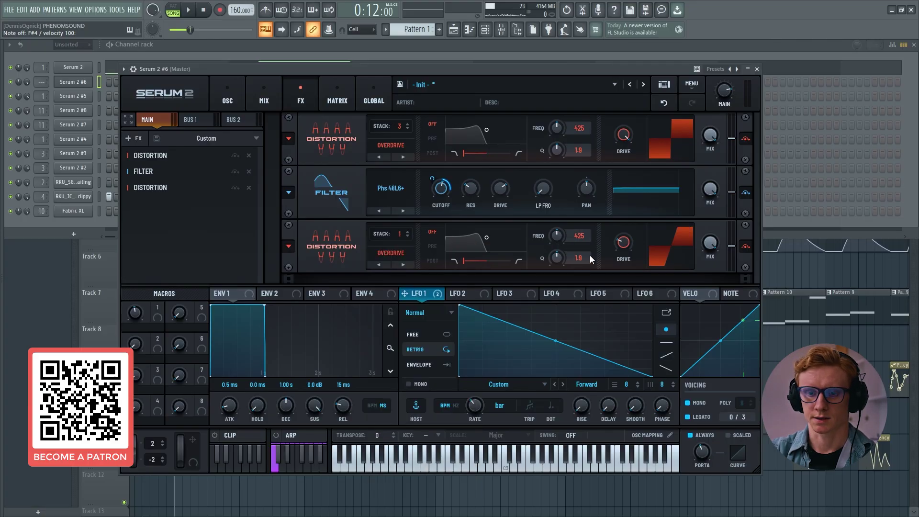
pyautogui.moveTo(621, 246); pyautogui.dragTo(628, 214)
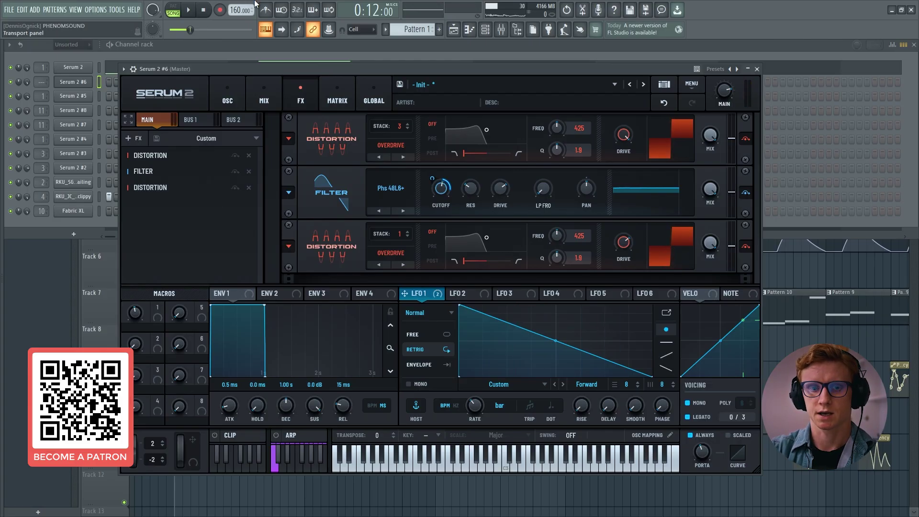
# Step: Audition the patch with both distortions and the filter effect bypassed
pyautogui.click(128, 138)
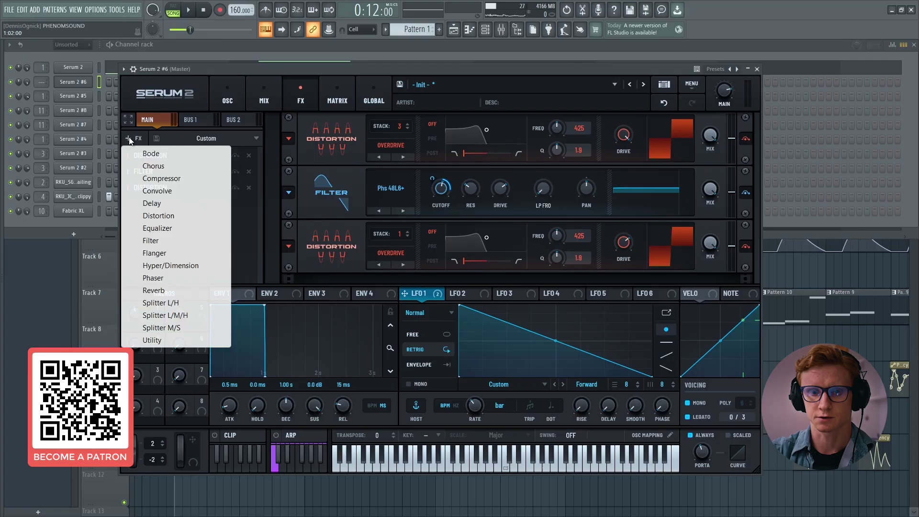
pyautogui.click(239, 228)
pyautogui.click(237, 91)
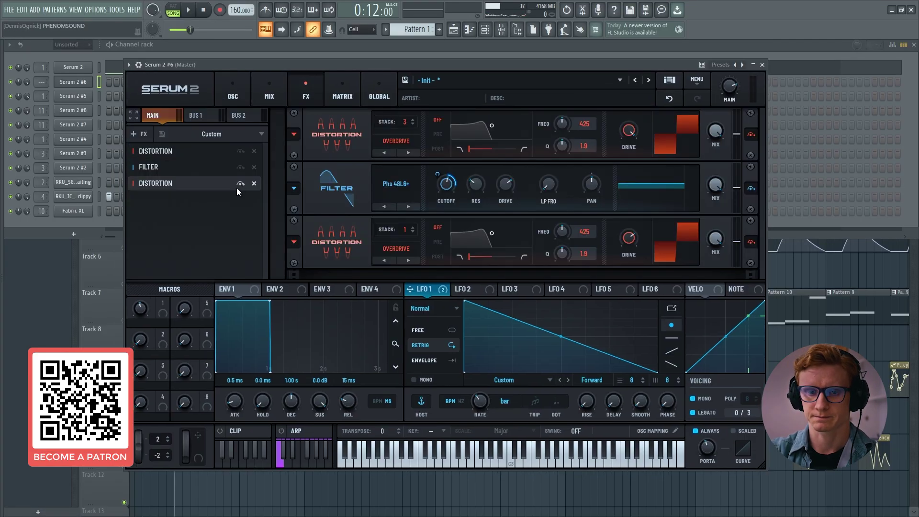
pyautogui.click(240, 168)
pyautogui.click(241, 168)
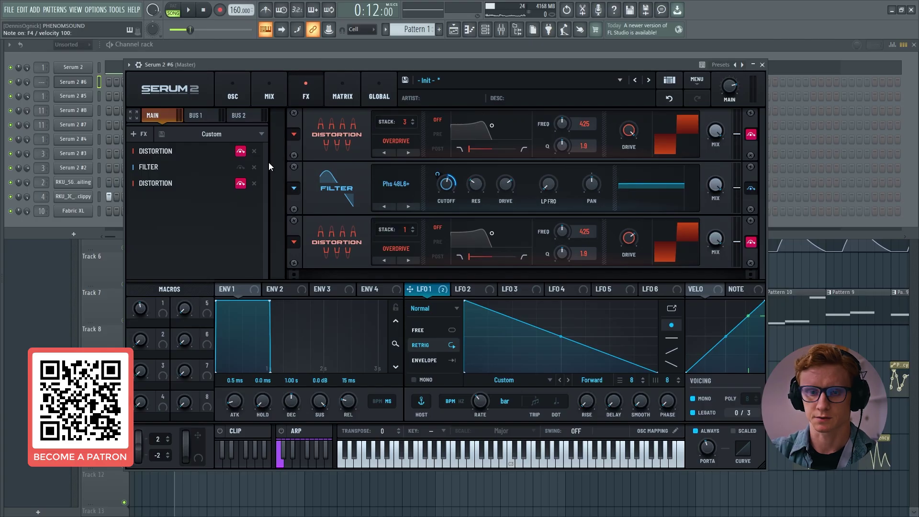
pyautogui.click(240, 169)
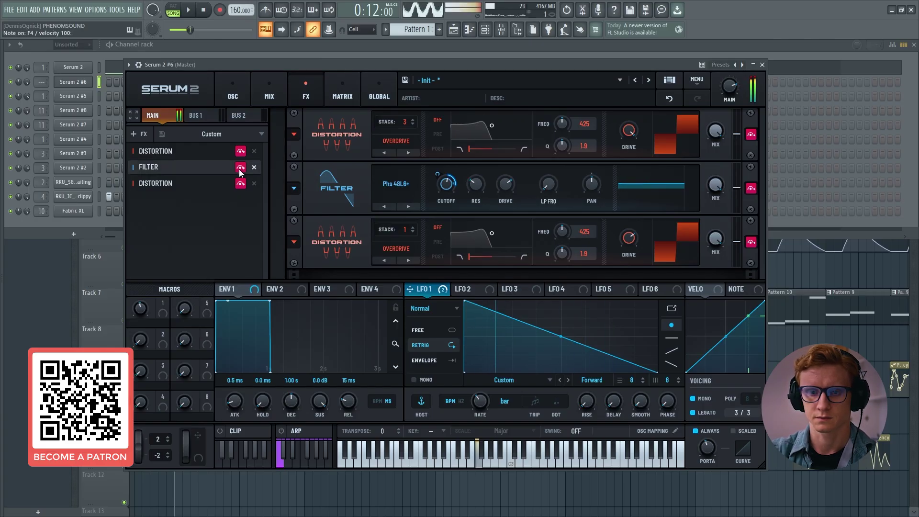
# Step: Compare the raw oscillator sound with Filter 1's comb filter on and off, with the effects bypassed
pyautogui.click(235, 86)
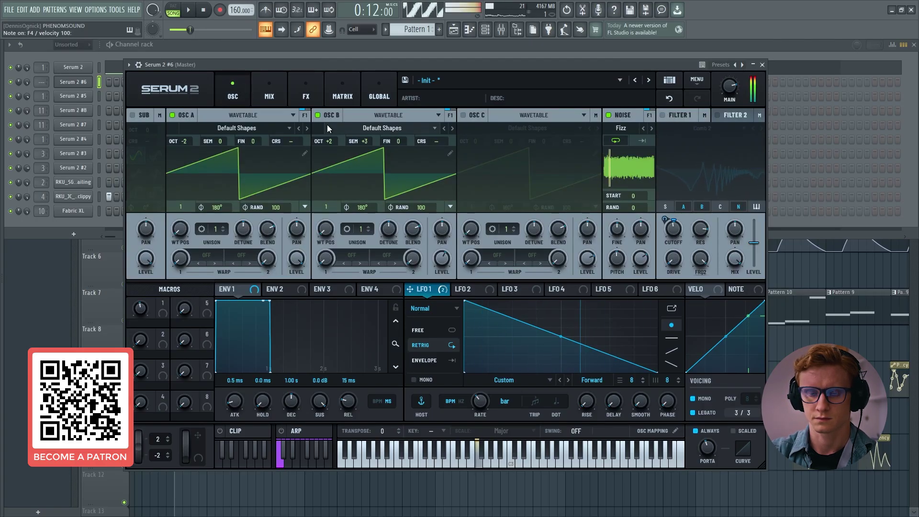
pyautogui.click(664, 116)
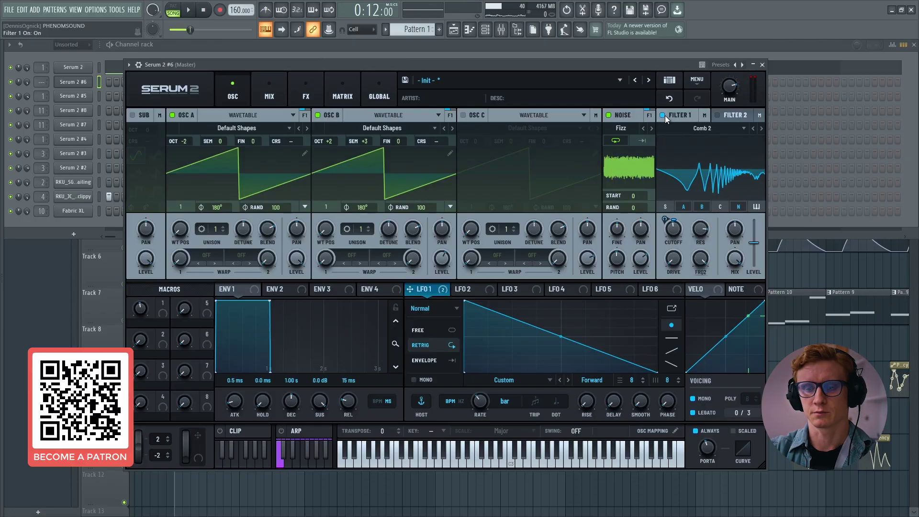
pyautogui.click(663, 116)
pyautogui.click(306, 93)
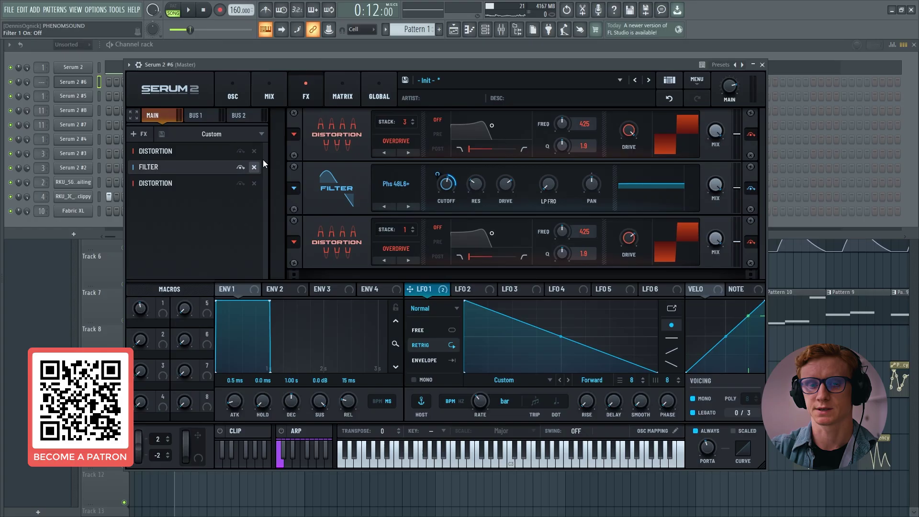
# Step: Play the patch through the active effects chain and compare it with Filter 1 on and off
pyautogui.click(230, 86)
pyautogui.click(300, 88)
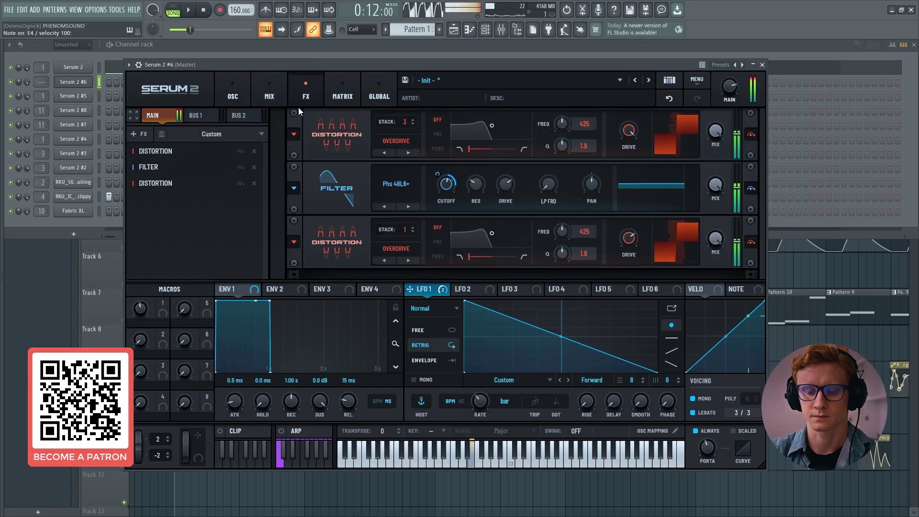
pyautogui.click(243, 94)
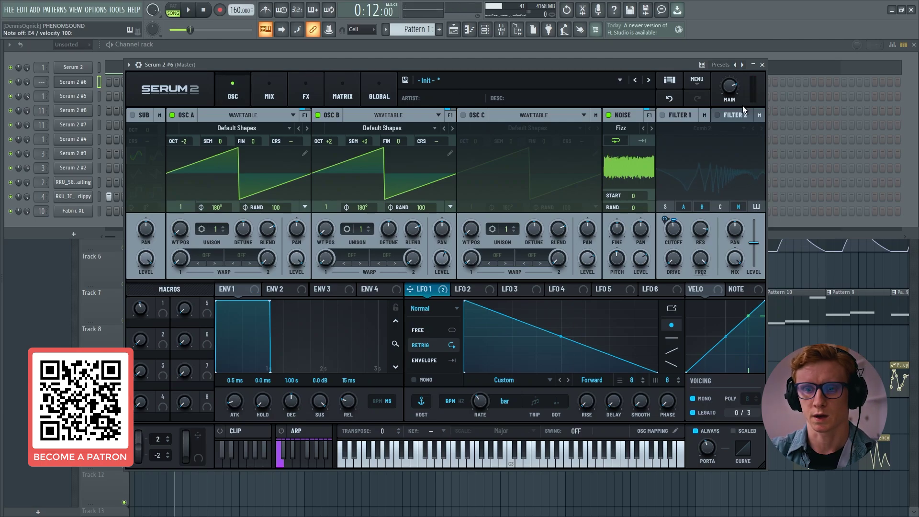
pyautogui.click(663, 115)
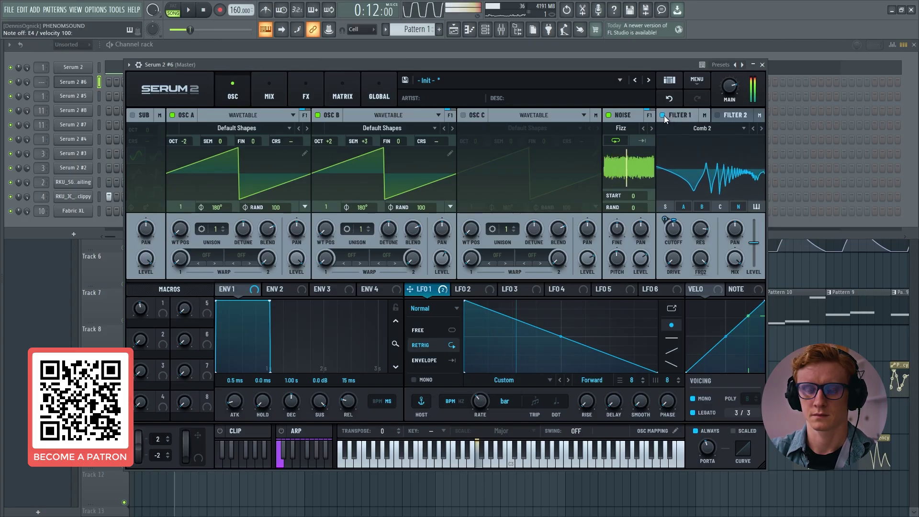
pyautogui.click(663, 116)
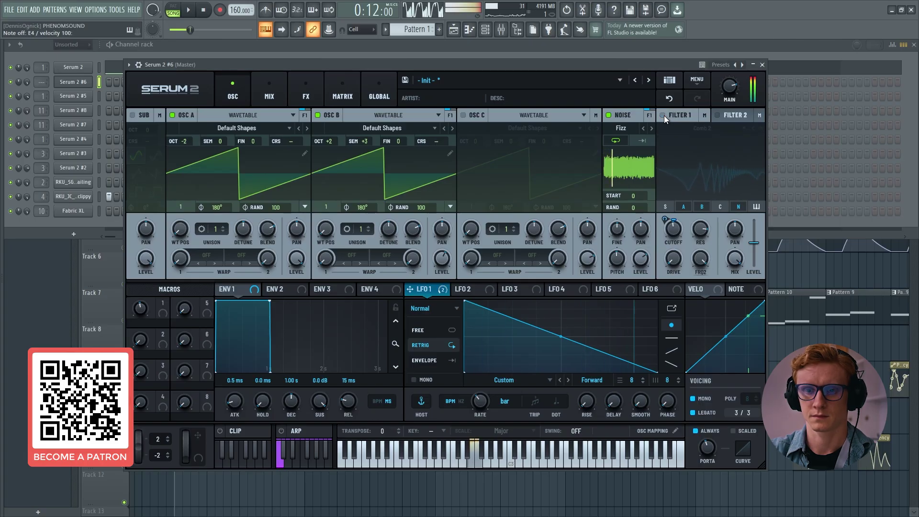
# Step: Turn Filter 1's Comb 2 filter back on and play the patch through it
pyautogui.click(663, 115)
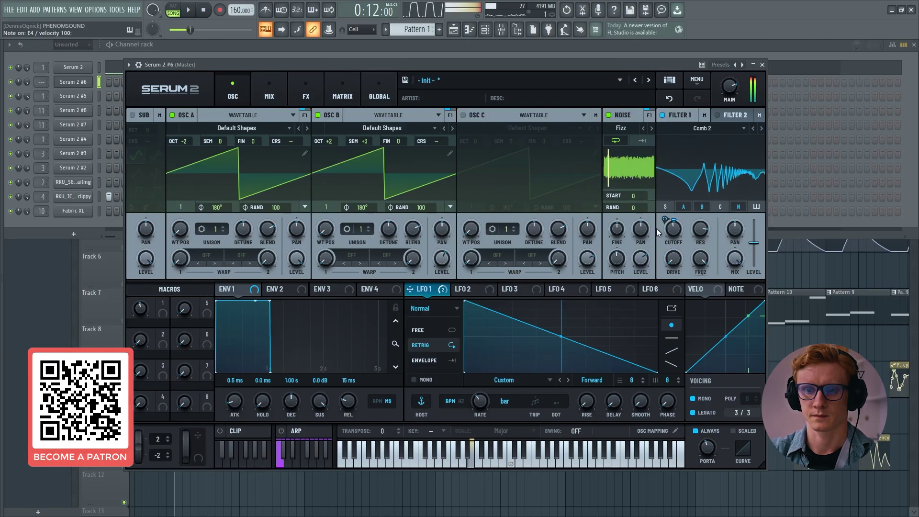
pyautogui.moveTo(680, 227)
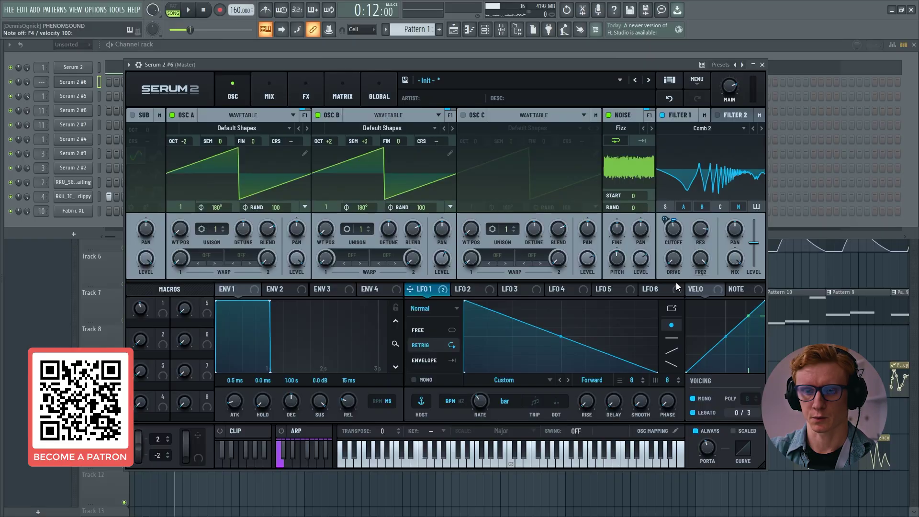
pyautogui.click(683, 206)
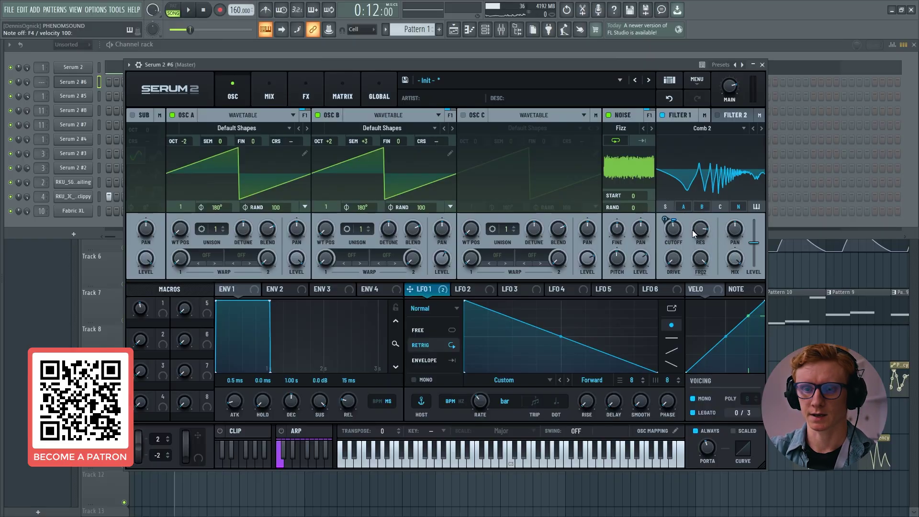
# Step: Look through the Misc and Flanges filter types available for Filter 1, keep Comb 2, and play the patch again
pyautogui.click(704, 133)
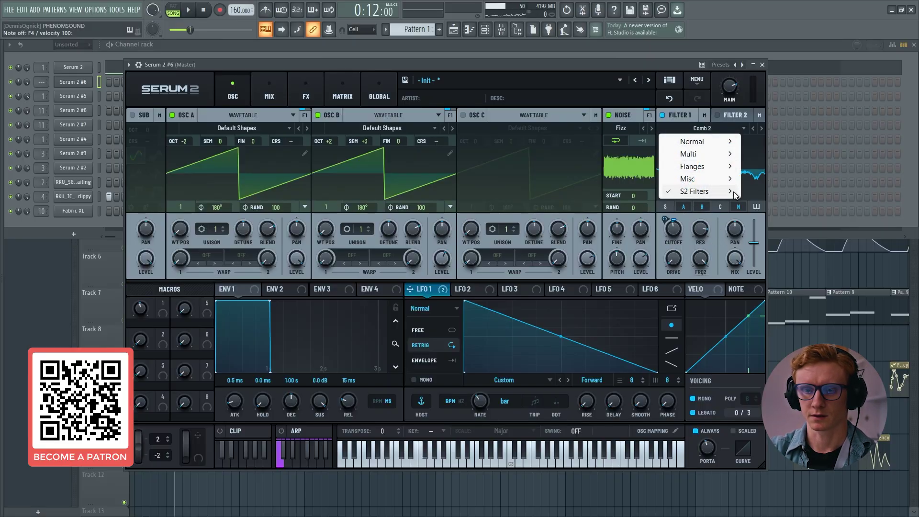
pyautogui.moveTo(689, 156)
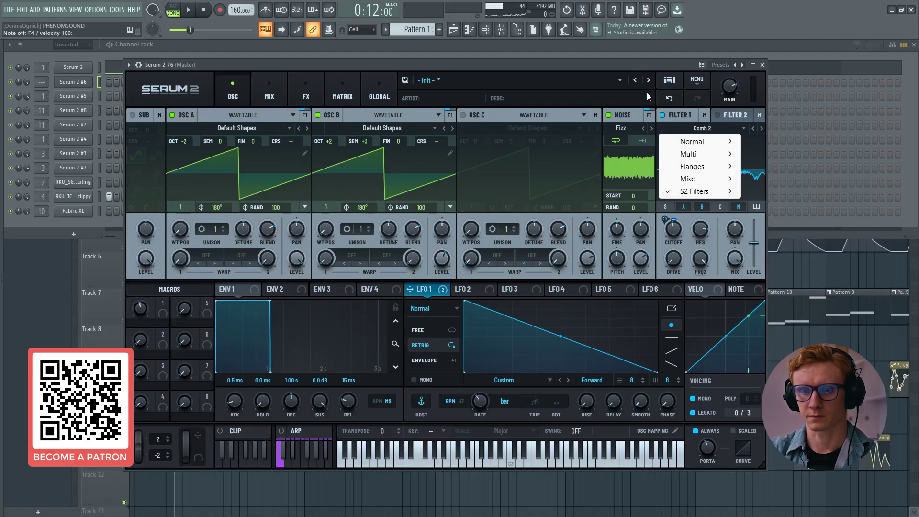
pyautogui.click(640, 63)
pyautogui.click(703, 129)
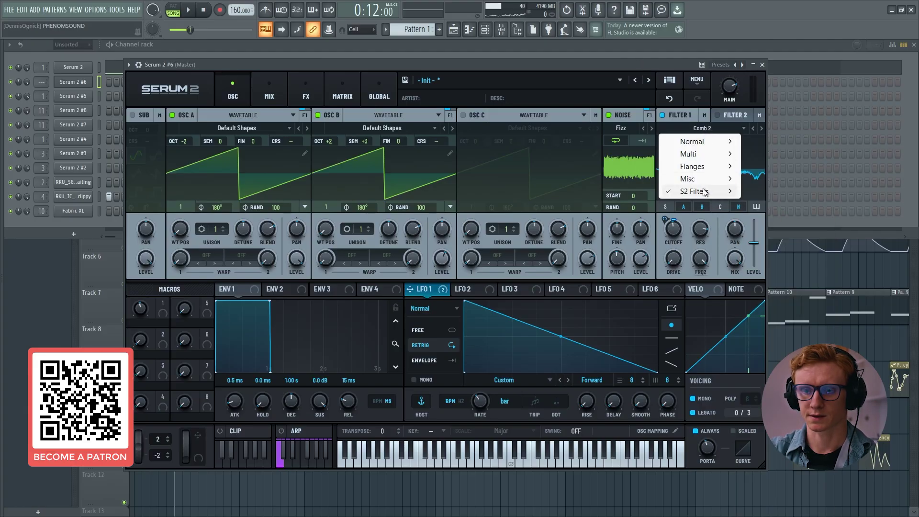
pyautogui.moveTo(714, 187)
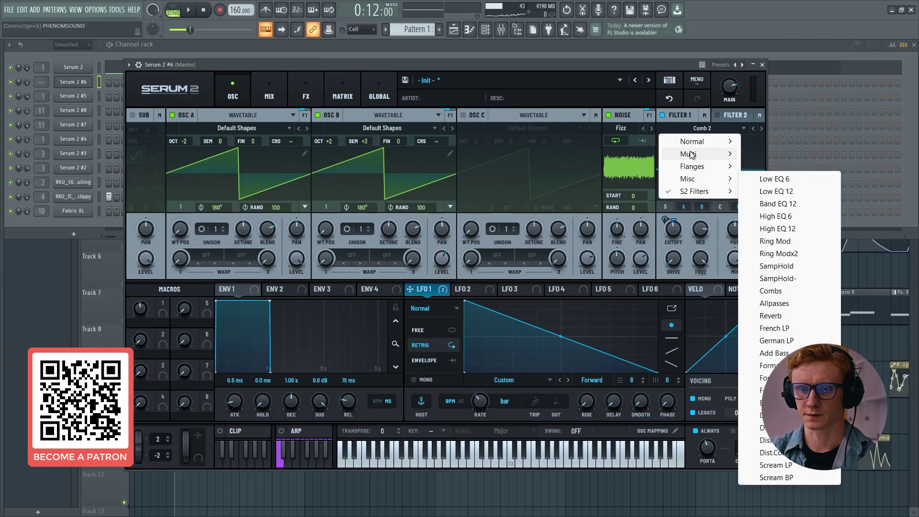
pyautogui.moveTo(692, 166)
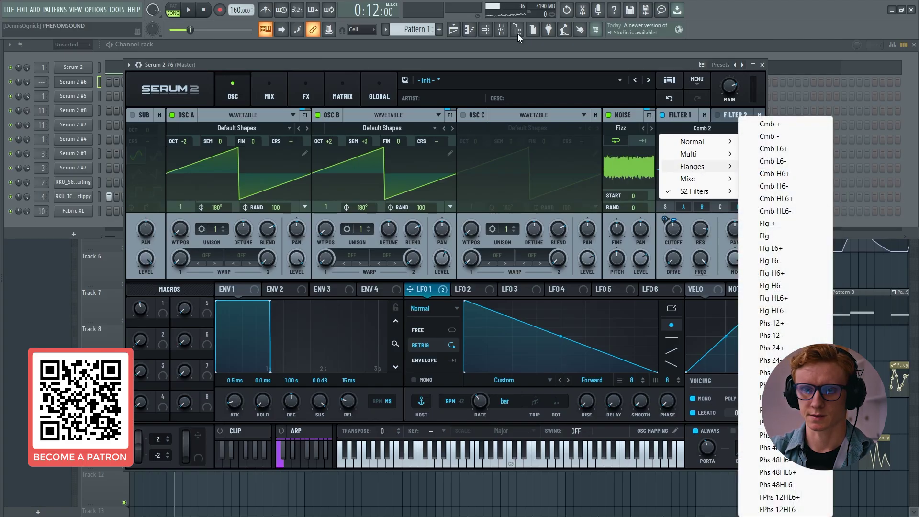
pyautogui.click(536, 64)
pyautogui.press('c')
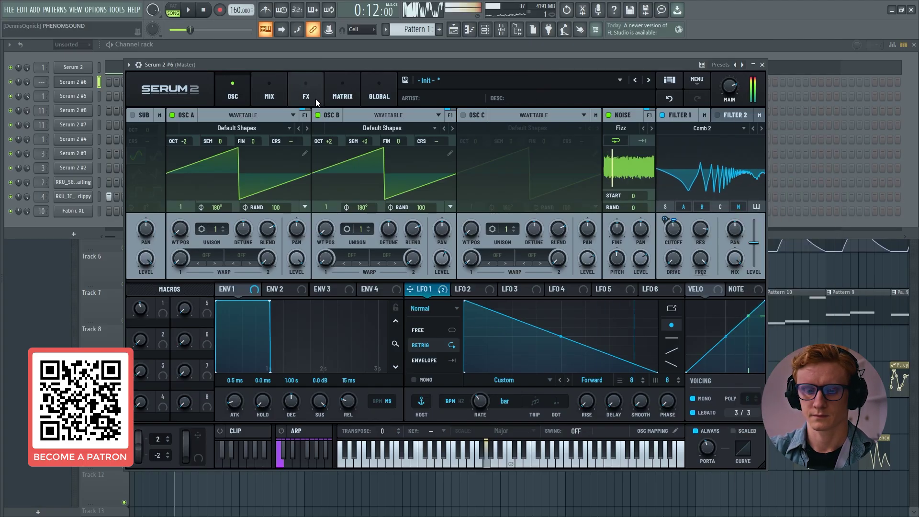
# Step: Show Insert 1 in the mixer, check its OTT settings and play the song with the full effects chain enabled
pyautogui.click(88, 85)
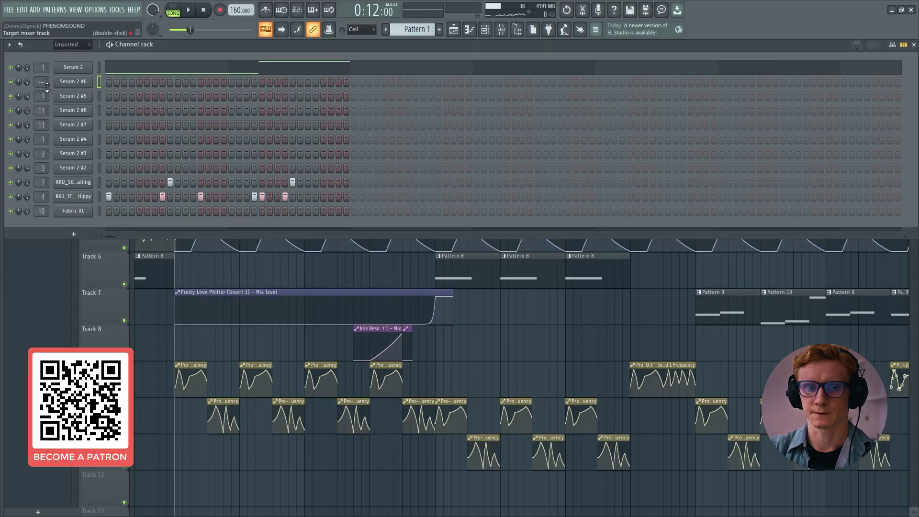
pyautogui.click(503, 30)
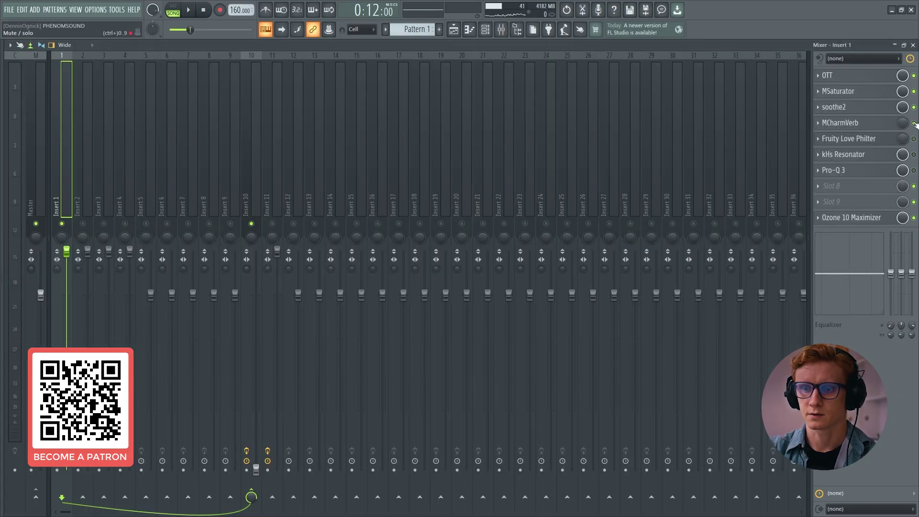
pyautogui.click(826, 76)
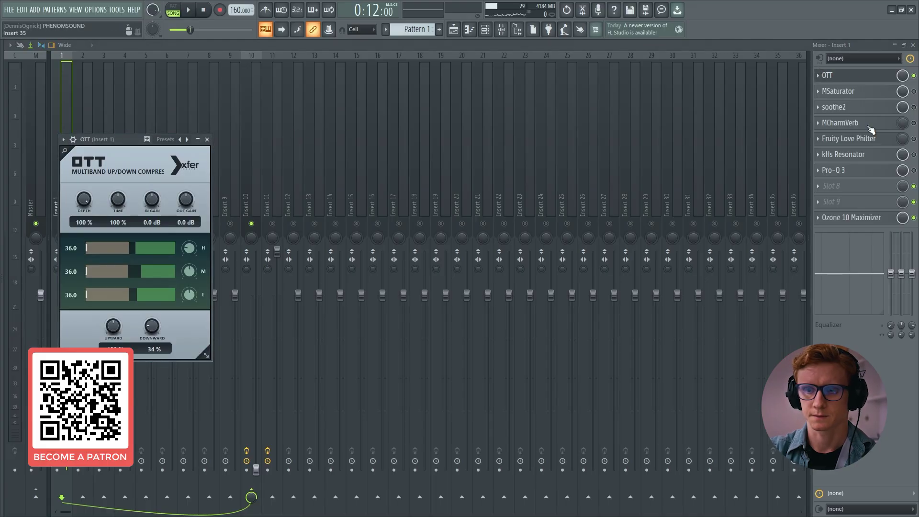
pyautogui.click(883, 76)
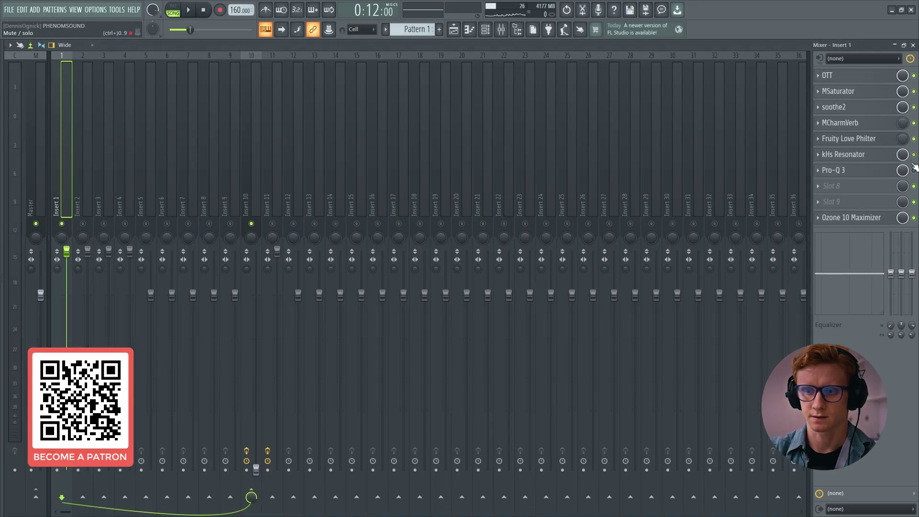
pyautogui.press('space')
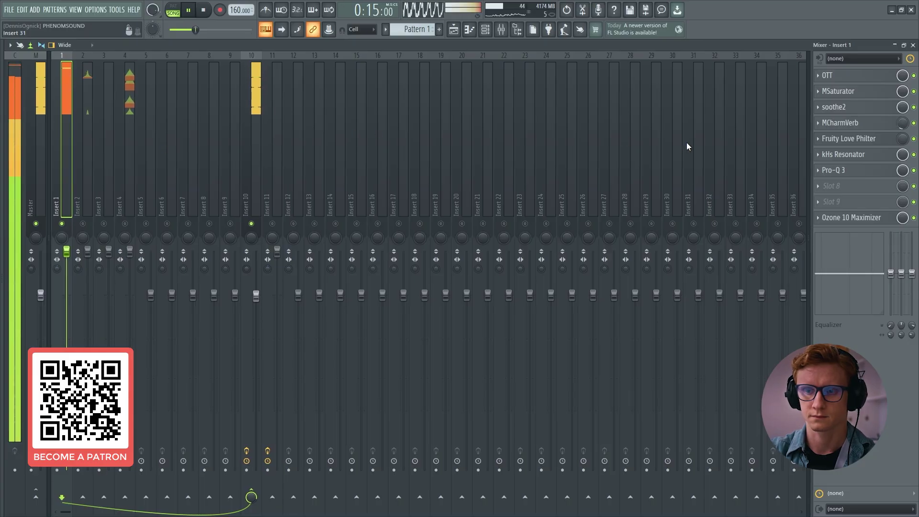
pyautogui.press('space')
# Step: Bypass the Insert 1 effects that follow OTT, working back from Ozone 10 Maximizer through Pro-Q 3 and kHs Resonator to MSaturator
pyautogui.click(914, 218)
pyautogui.click(914, 171)
pyautogui.click(913, 155)
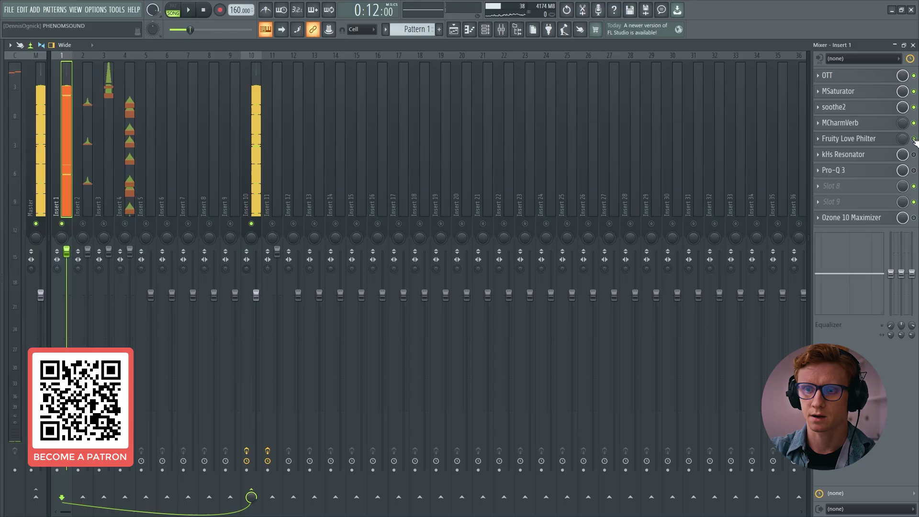
# Step: Examine the OTT settings on Insert 1 and play the song to compare the bass with OTT on and off
pyautogui.click(885, 77)
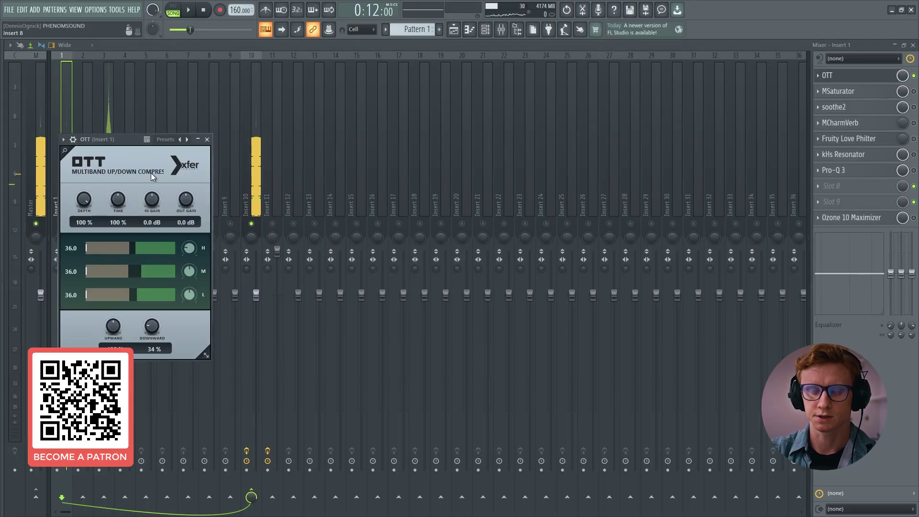
pyautogui.moveTo(135, 140); pyautogui.dragTo(406, 137)
pyautogui.press('space')
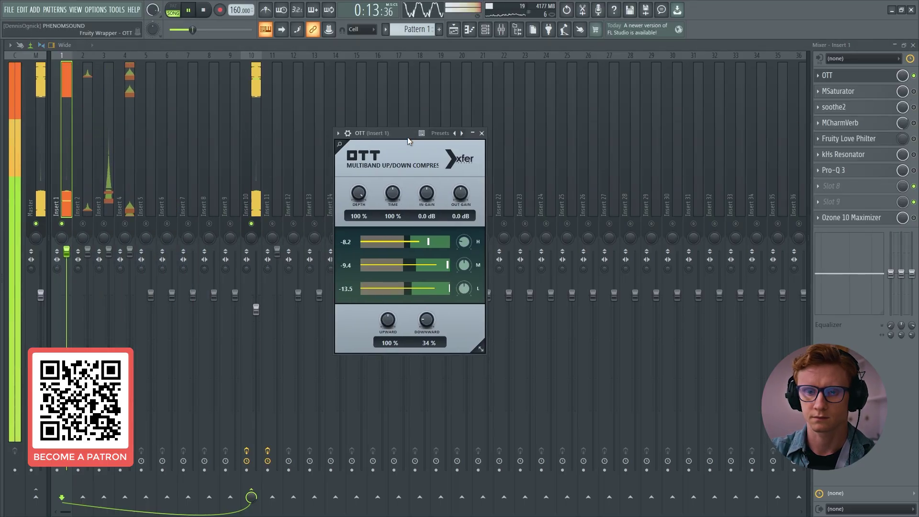
pyautogui.click(863, 77)
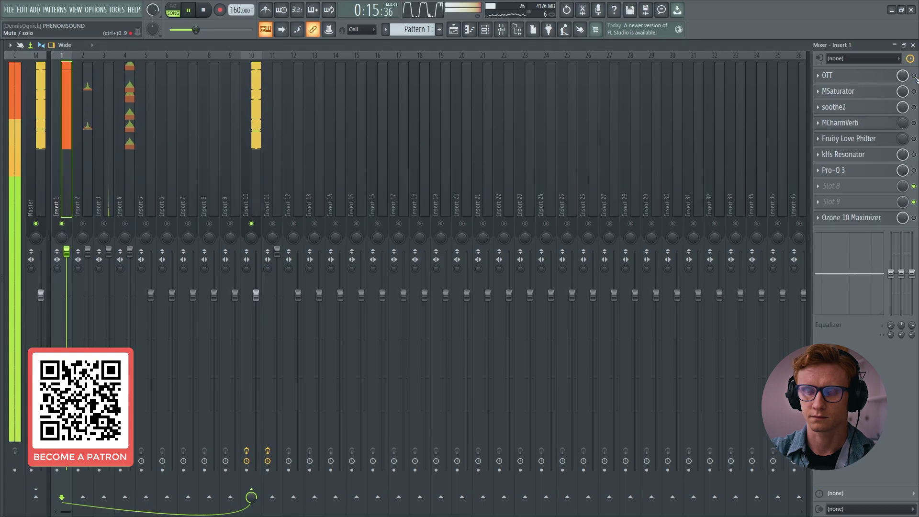
pyautogui.press('space')
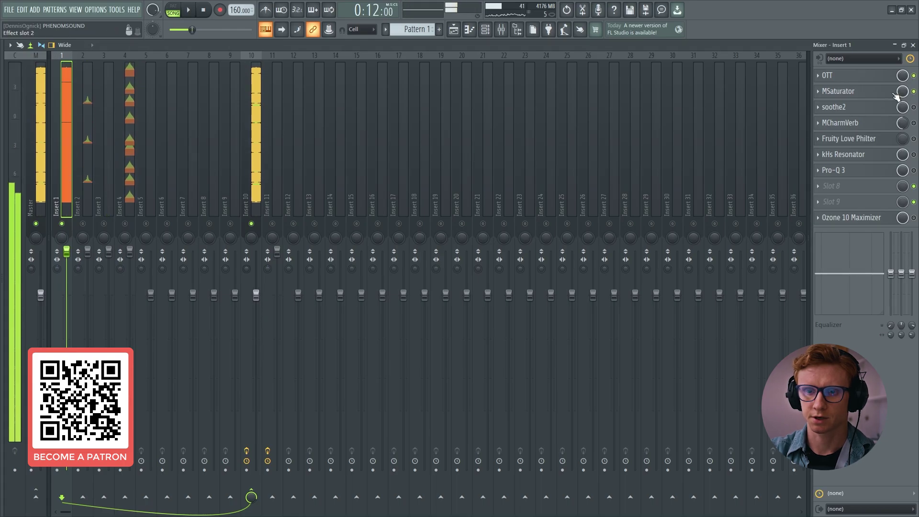
# Step: Enable MSaturator on Insert 1, examine its settings and play the song with it active
pyautogui.click(885, 92)
pyautogui.moveTo(363, 139); pyautogui.dragTo(392, 120)
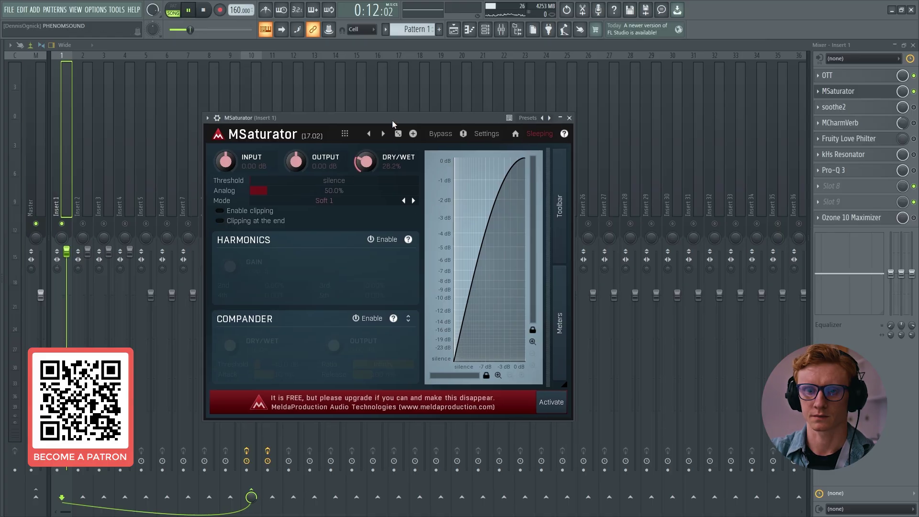
pyautogui.press('space')
pyautogui.click(885, 91)
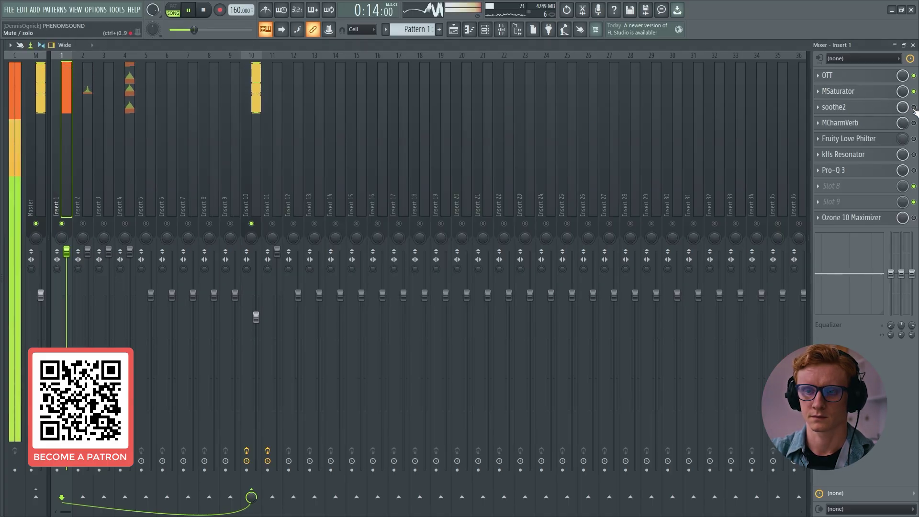
pyautogui.press('space')
# Step: Enable soothe2 on Insert 1, inspect its band 3 settings and play the song with it active
pyautogui.click(885, 107)
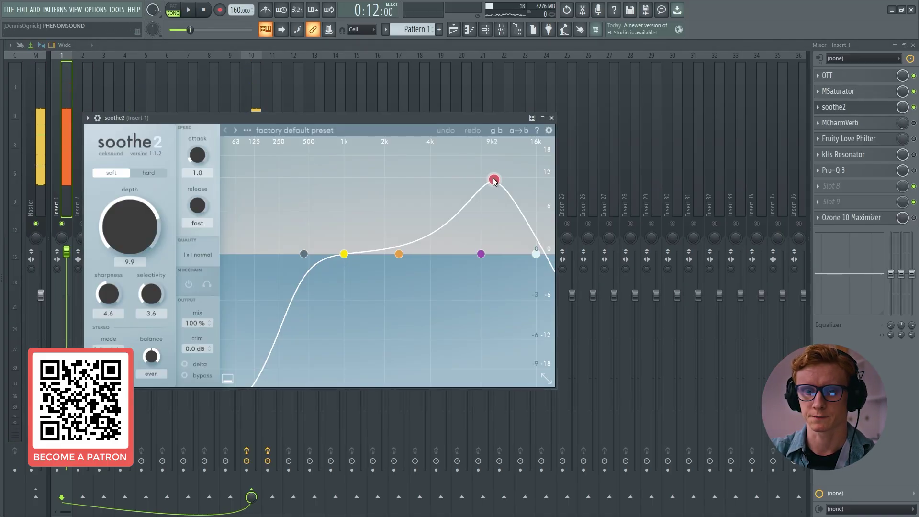
pyautogui.click(494, 180)
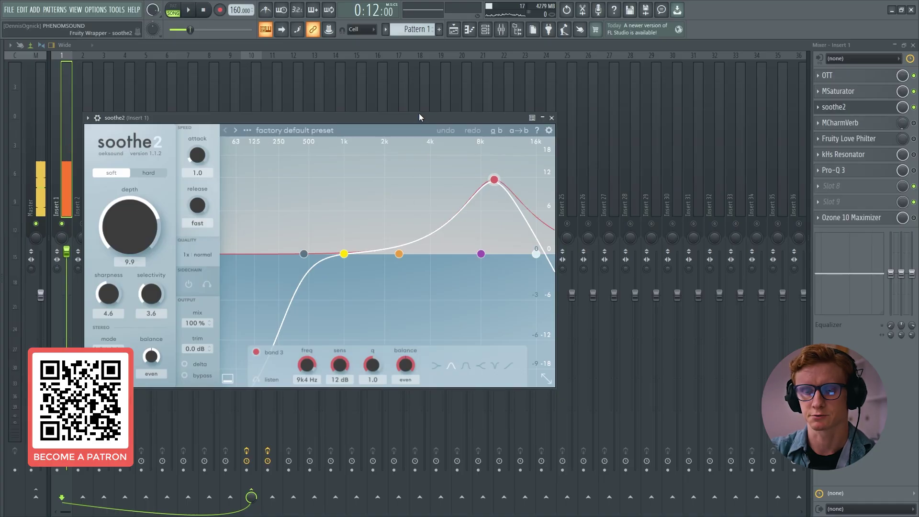
pyautogui.moveTo(419, 114); pyautogui.dragTo(428, 120)
pyautogui.press('space')
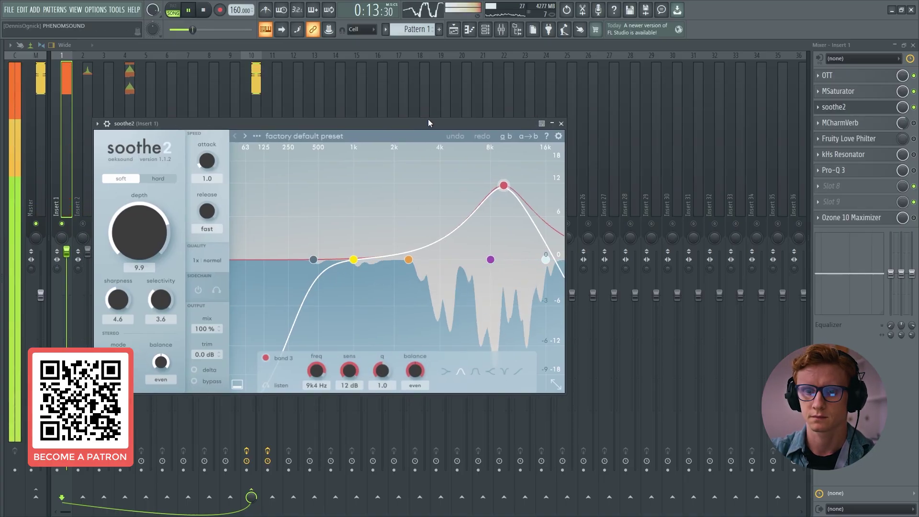
pyautogui.click(841, 108)
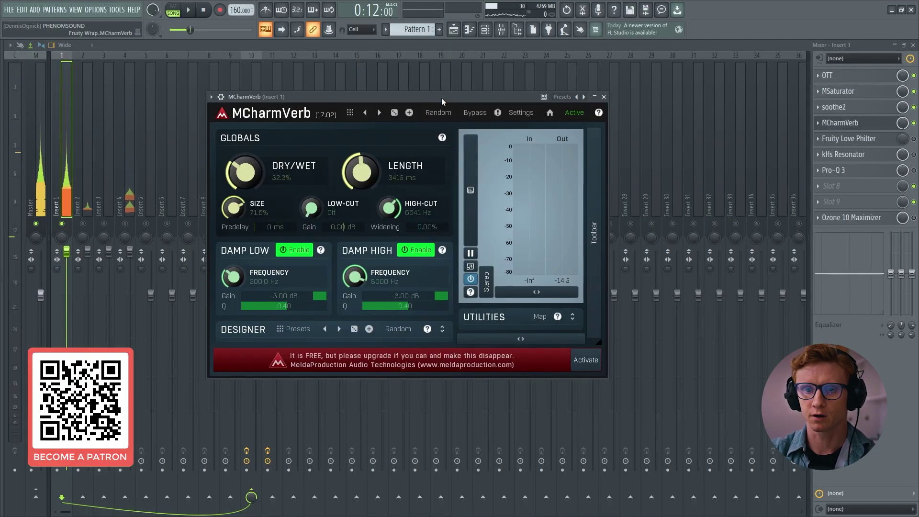
# Step: Enable MCharmVerb on Insert 1, examine its reverb settings and mix level, and play the song with it active
pyautogui.moveTo(441, 98); pyautogui.dragTo(446, 98)
pyautogui.press('space')
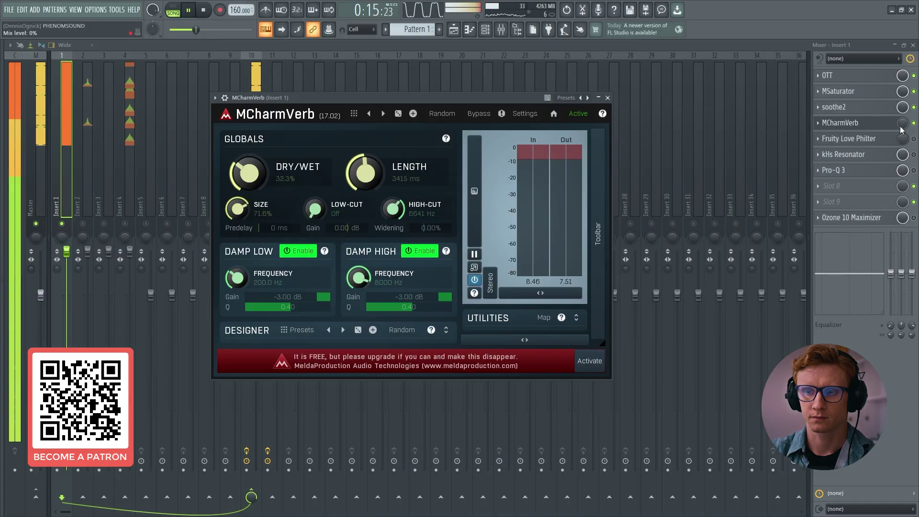
pyautogui.scroll(-10, 902, 123)
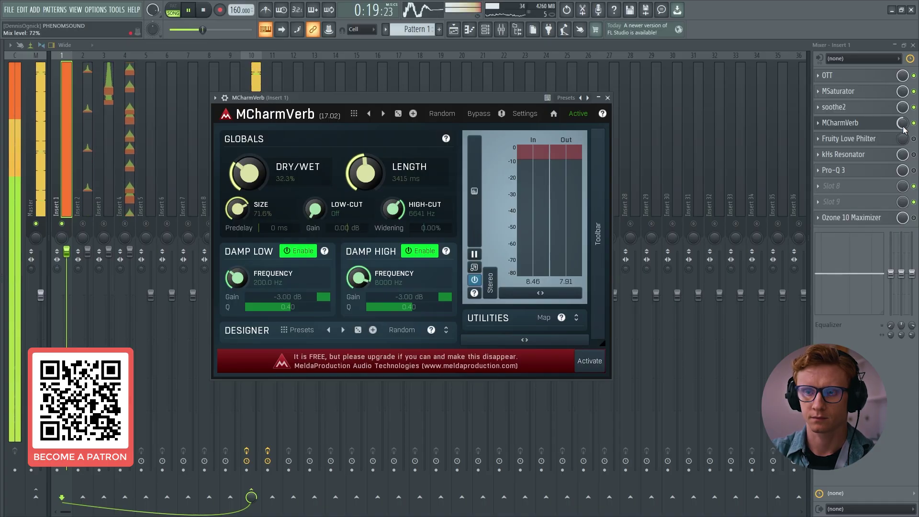
pyautogui.press('space')
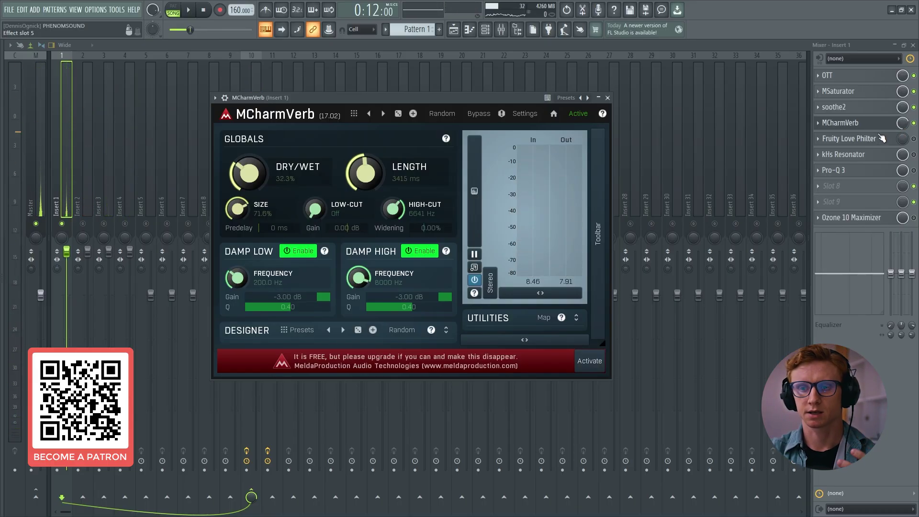
pyautogui.click(872, 127)
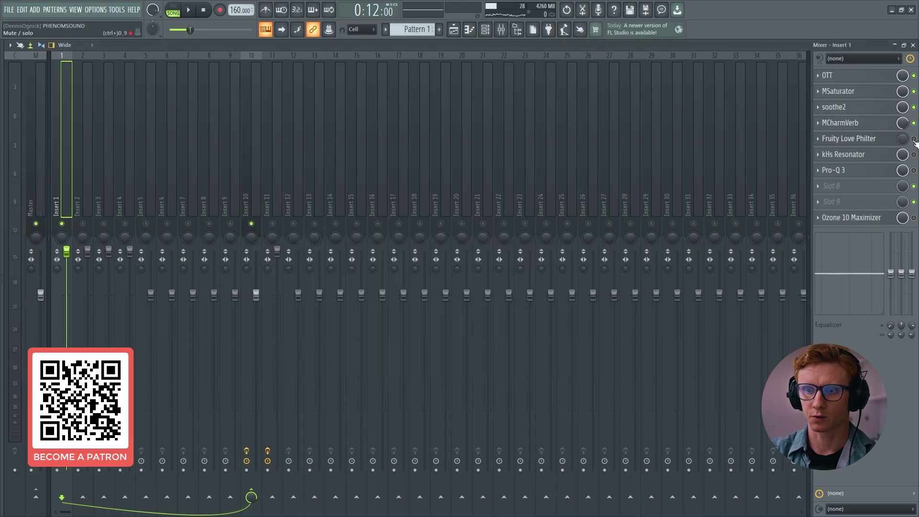
# Step: Enable Fruity Love Philter on Insert 1 and play the song from bar 17 with it active
pyautogui.click(913, 139)
pyautogui.click(861, 140)
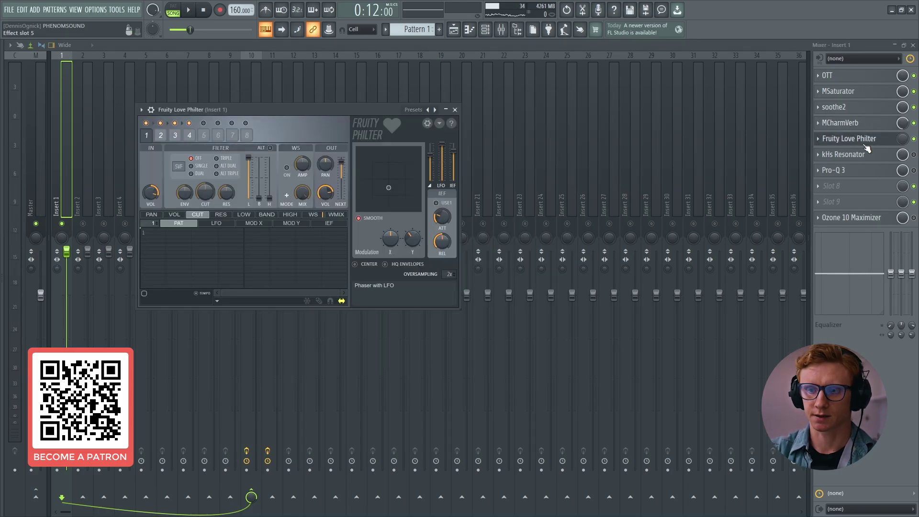
pyautogui.press('F5')
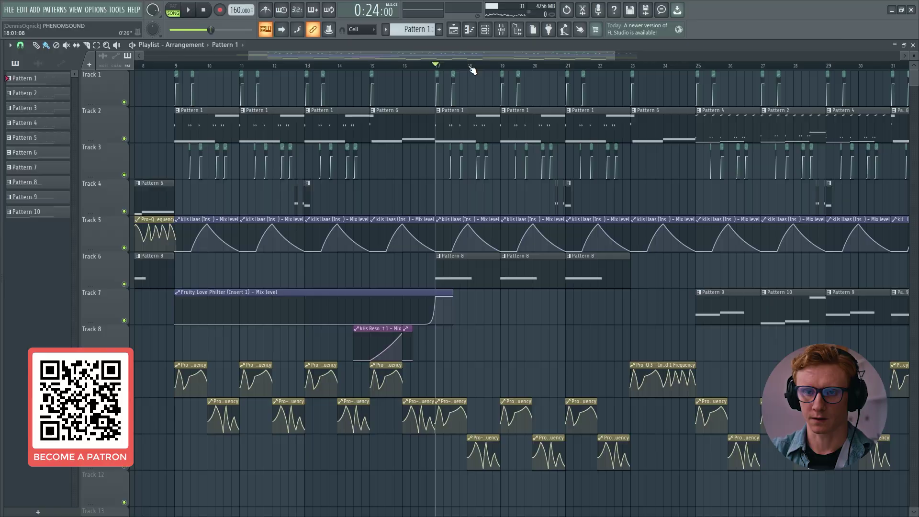
pyautogui.click(501, 29)
pyautogui.click(882, 142)
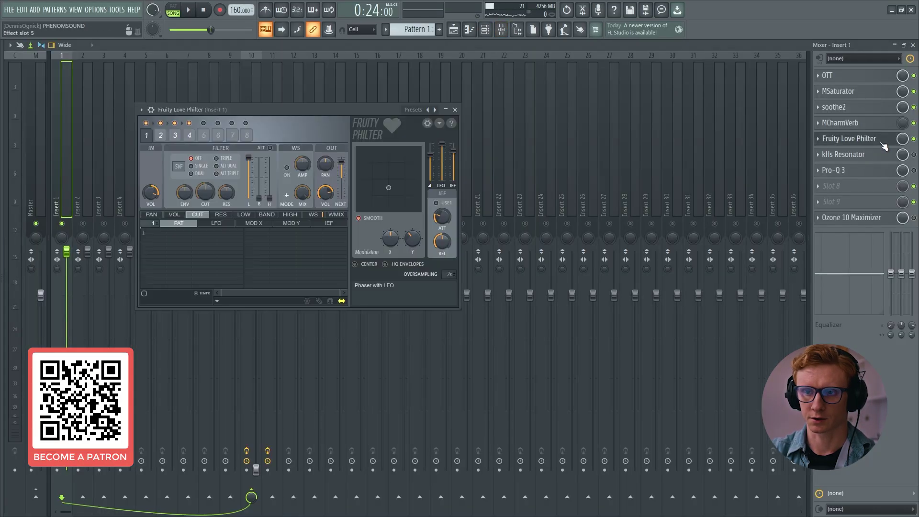
pyautogui.press('space')
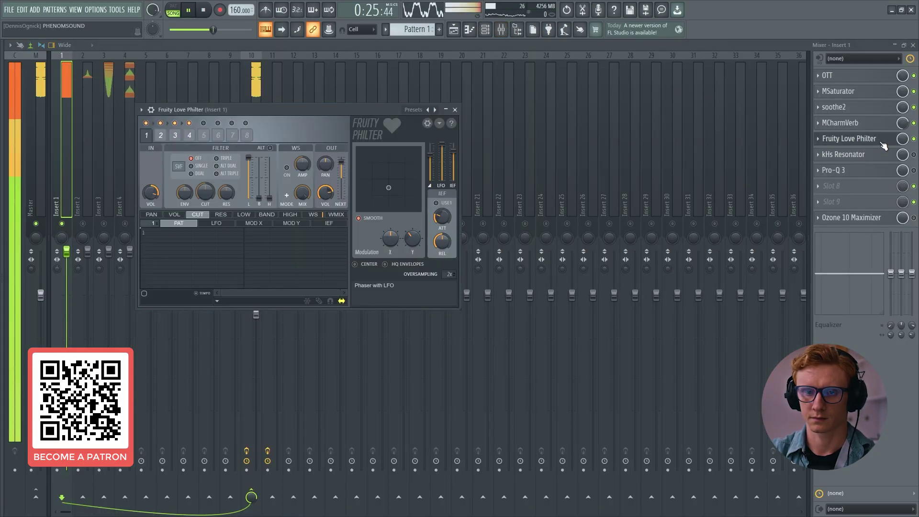
pyautogui.press('Escape')
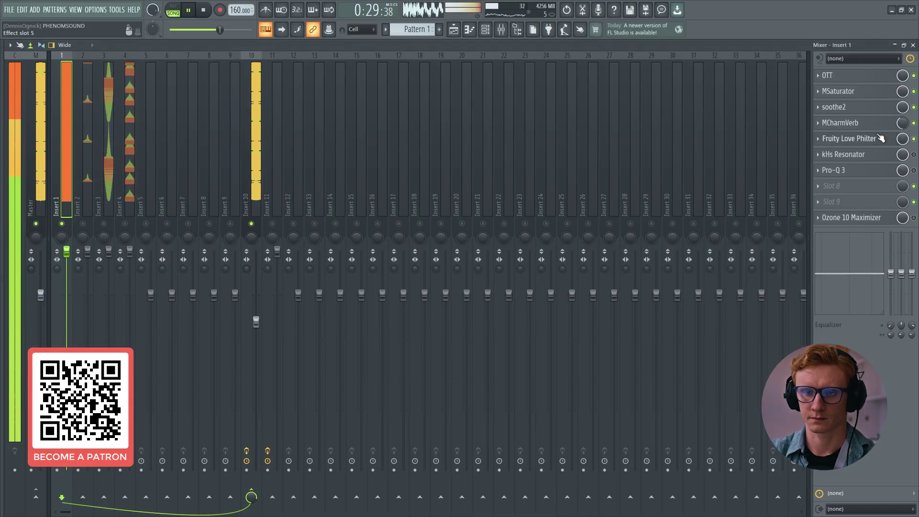
# Step: Open Fruity Love Philter on Insert 1 and look through its built-in Phaser presets
pyautogui.click(861, 138)
pyautogui.click(144, 111)
pyautogui.click(145, 112)
pyautogui.click(142, 110)
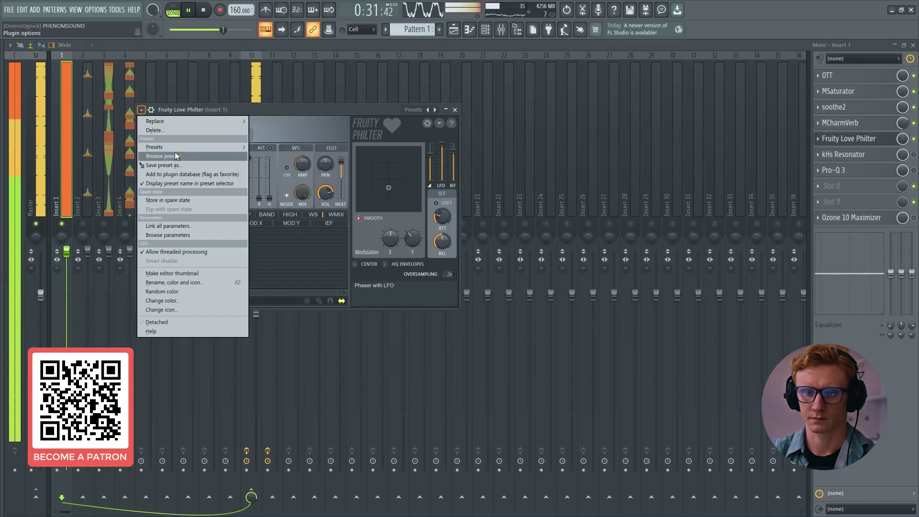
pyautogui.moveTo(177, 149)
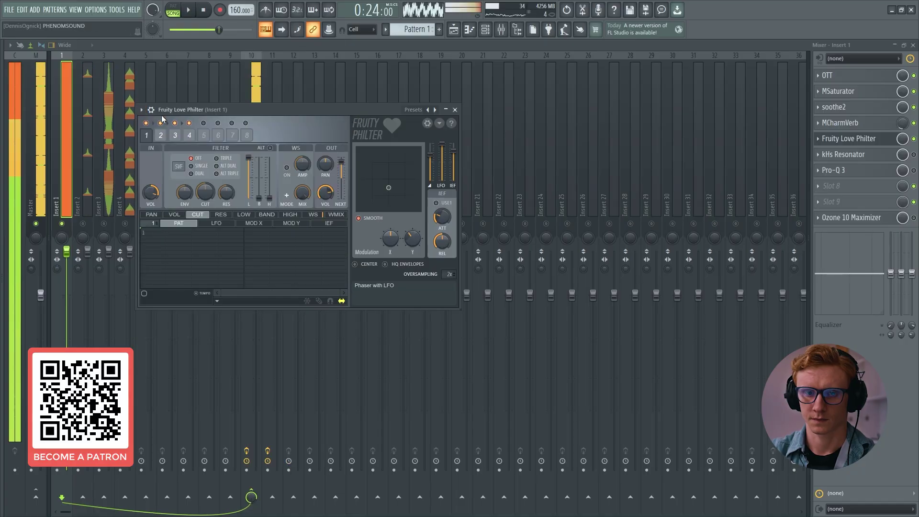
pyautogui.click(142, 110)
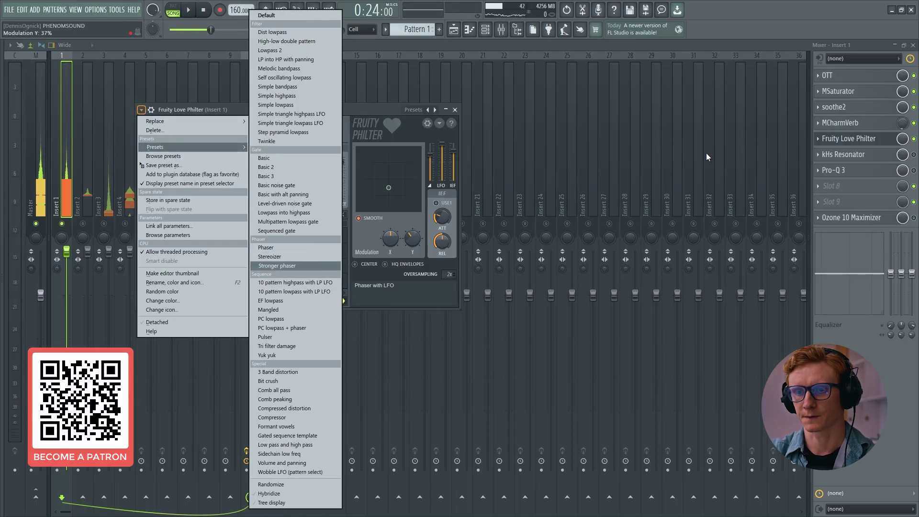
pyautogui.click(288, 258)
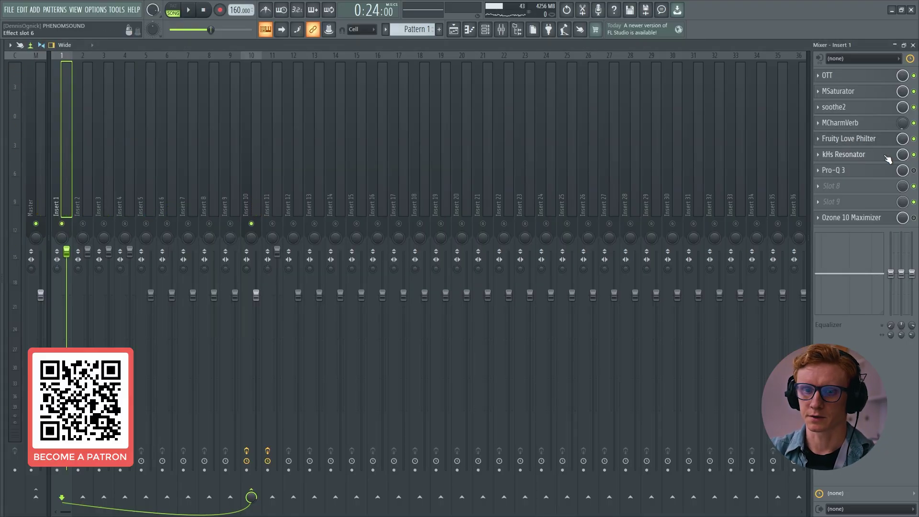
# Step: Enable kHs Resonator on Insert 1, show its settings and play the song from about bar 14
pyautogui.click(888, 159)
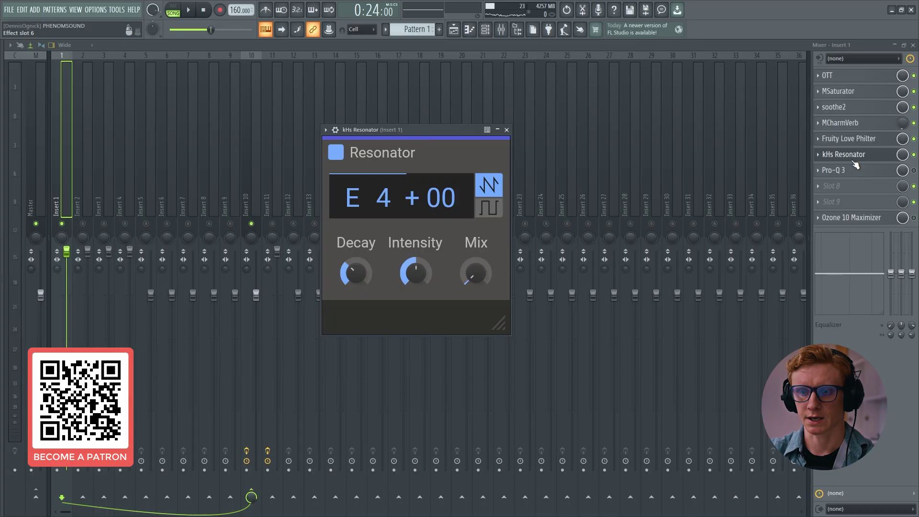
pyautogui.press('F5')
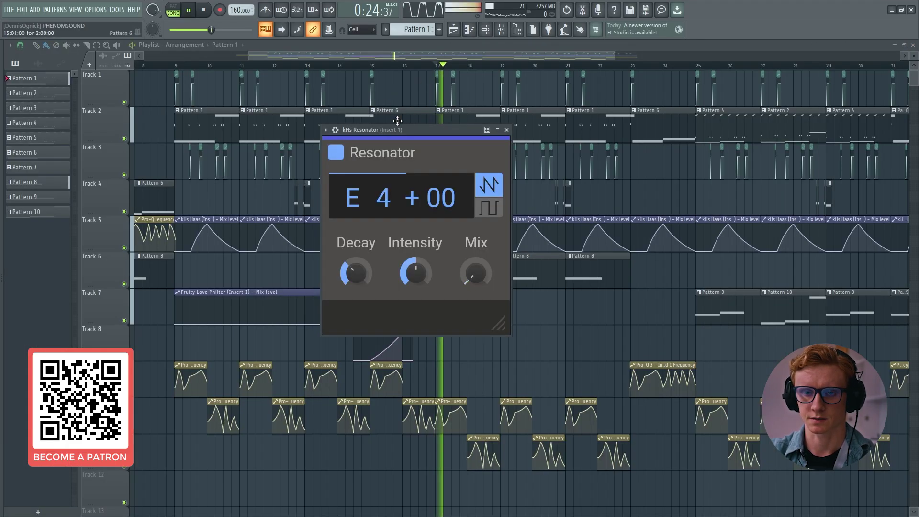
pyautogui.click(359, 69)
pyautogui.press('space')
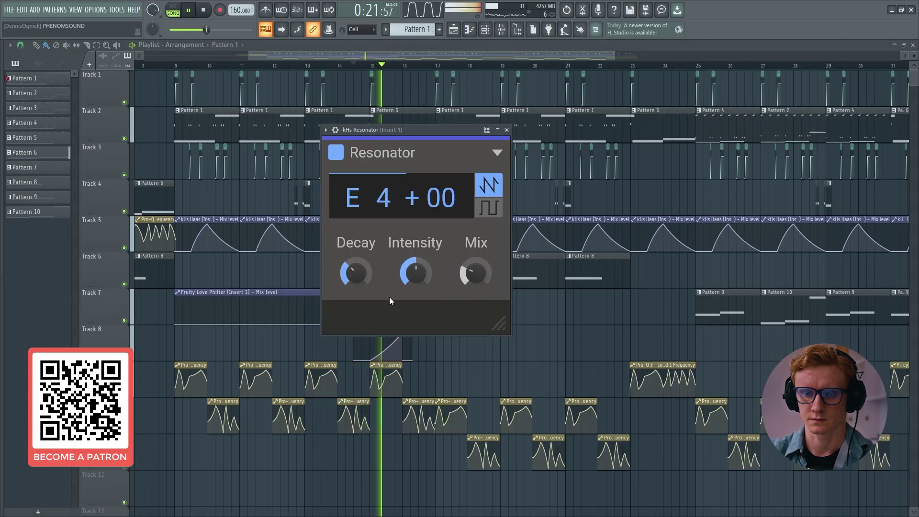
pyautogui.press('space')
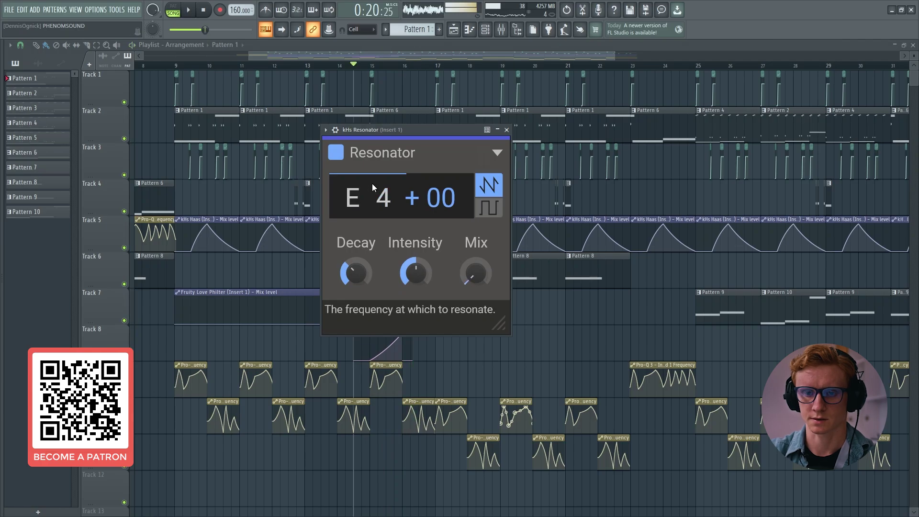
# Step: Move the Resonator window aside to reveal its mix level automation clip on Track 8 and replay that passage
pyautogui.moveTo(418, 128); pyautogui.dragTo(510, 146)
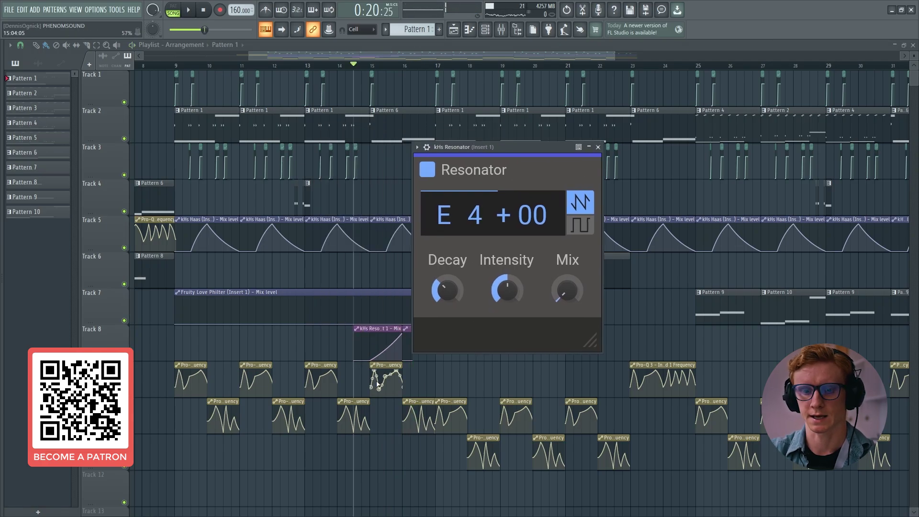
pyautogui.press('space')
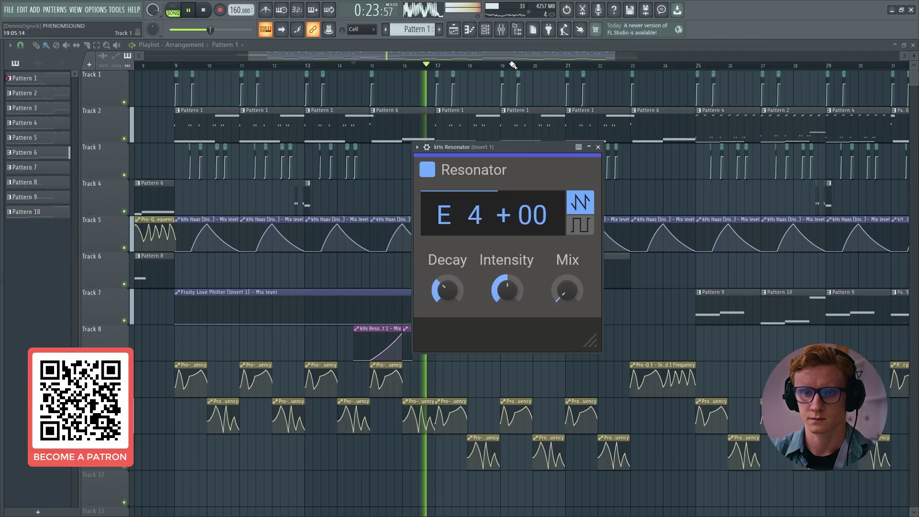
pyautogui.press('F9')
pyautogui.press('space')
# Step: Enable Pro-Q 3 and Ozone 10 Maximizer on Insert 1 and check their plugin windows
pyautogui.click(856, 170)
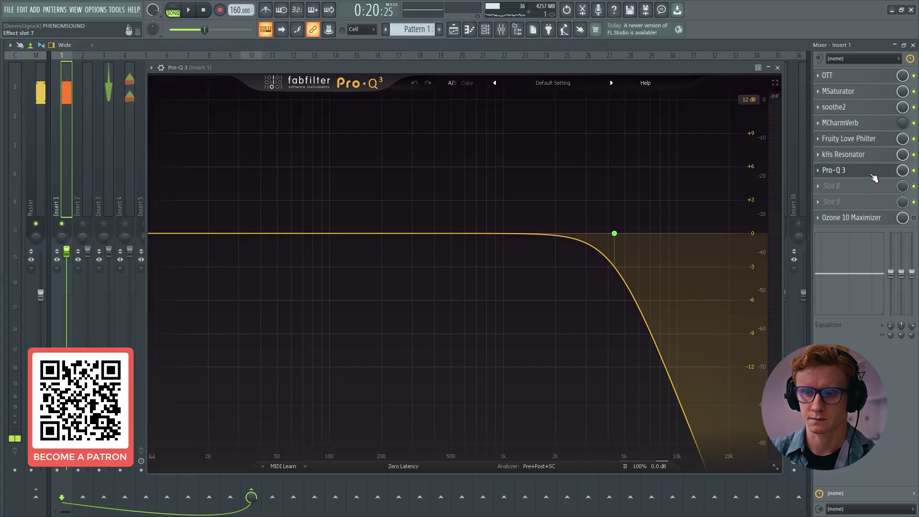
pyautogui.click(913, 218)
pyautogui.click(869, 219)
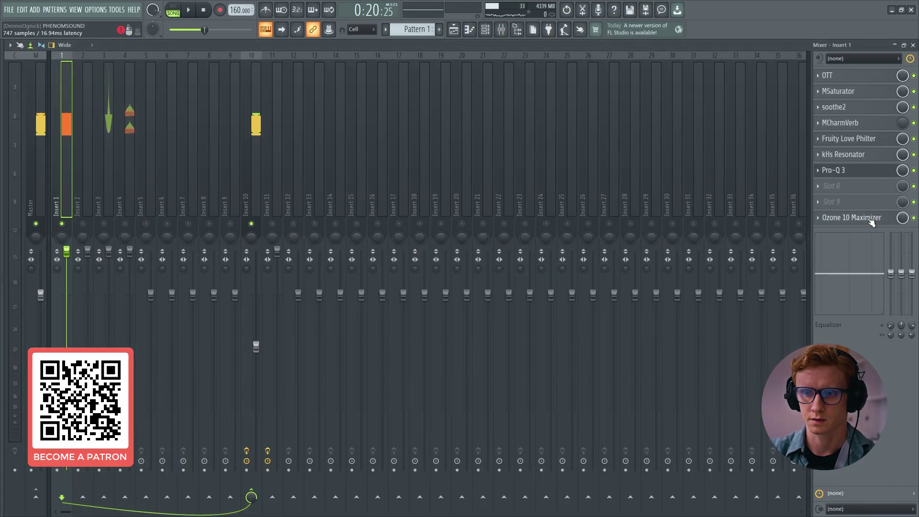
pyautogui.click(867, 172)
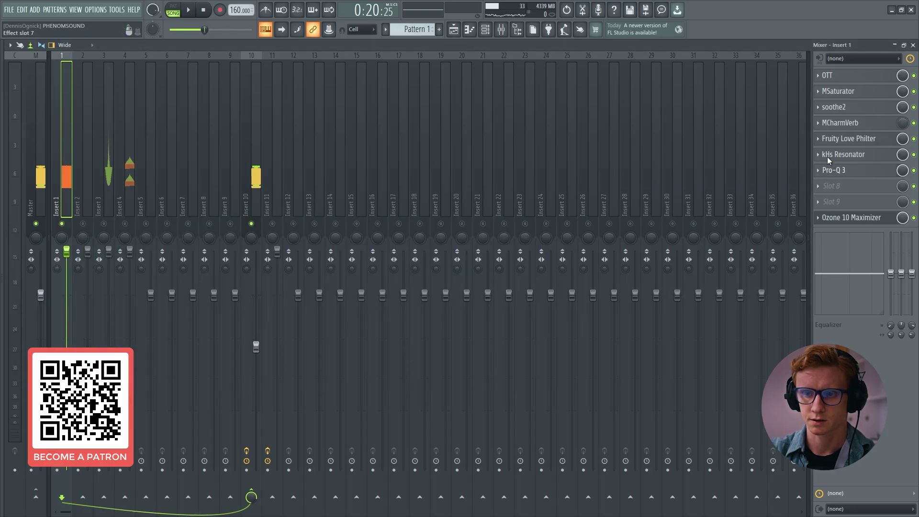
pyautogui.click(873, 219)
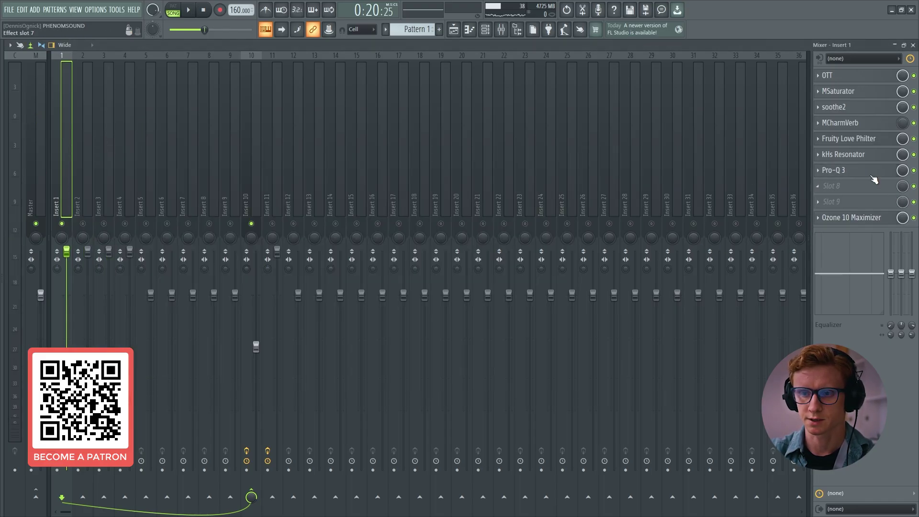
# Step: Inspect the shape and slope options of Pro-Q 3's high-cut band and play the song to watch its frequency automation
pyautogui.click(870, 172)
pyautogui.rightClick(614, 234)
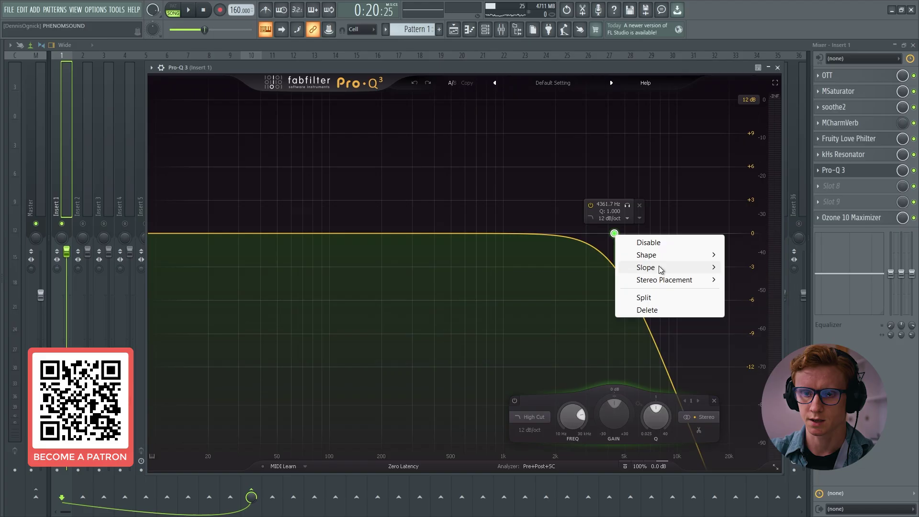
pyautogui.moveTo(660, 255)
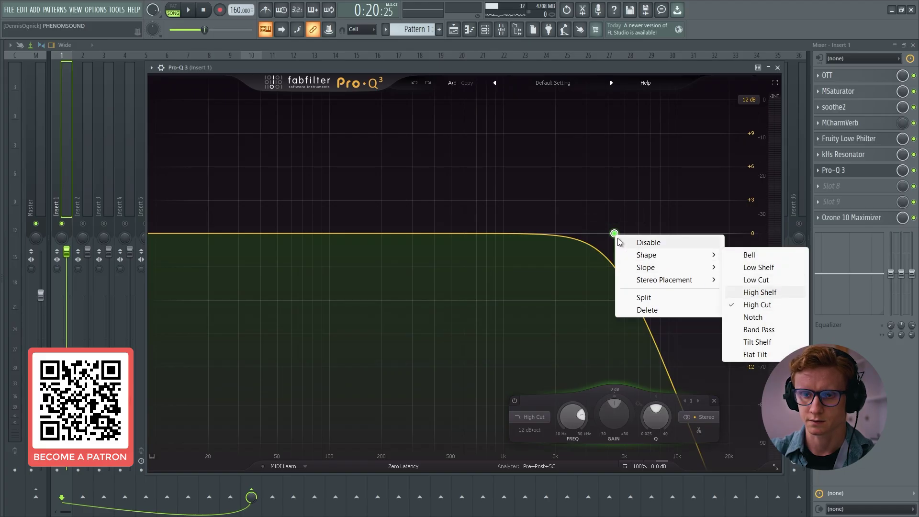
pyautogui.moveTo(644, 268)
pyautogui.press('Escape')
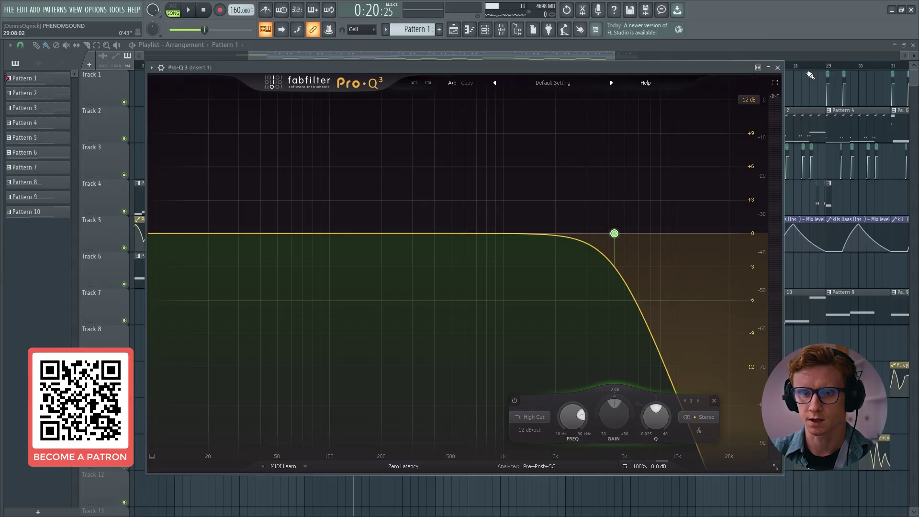
pyautogui.press('space')
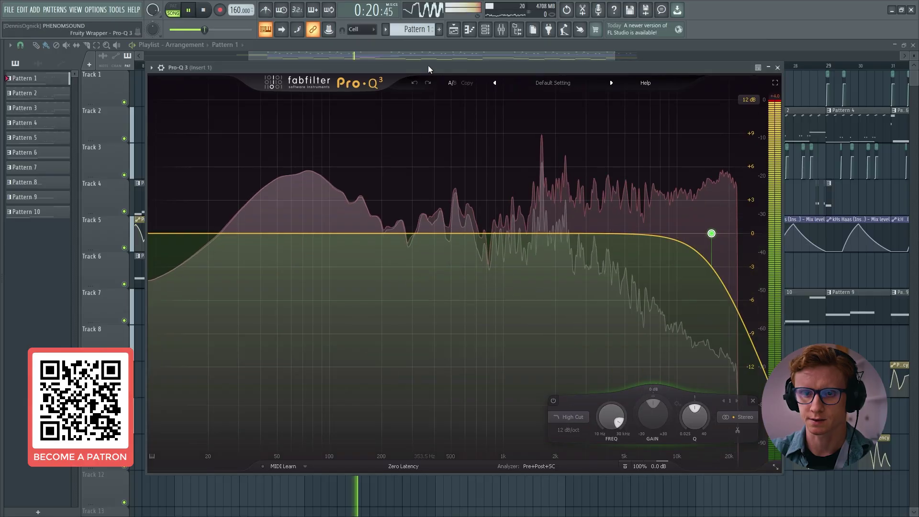
pyautogui.moveTo(428, 65); pyautogui.dragTo(454, 90)
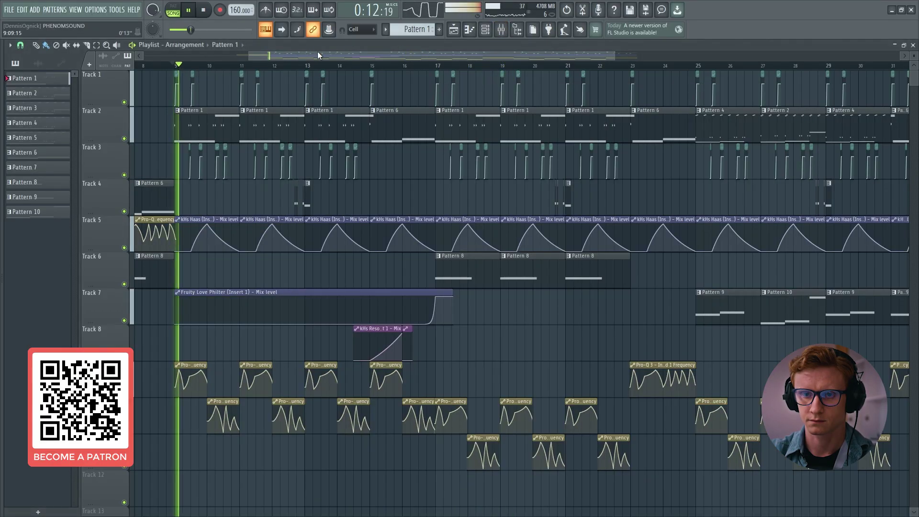
# Step: Bypass Pro-Q 3 on Insert 1 and play the song from bar 9 to hear the bass without it
pyautogui.click(501, 30)
pyautogui.click(861, 171)
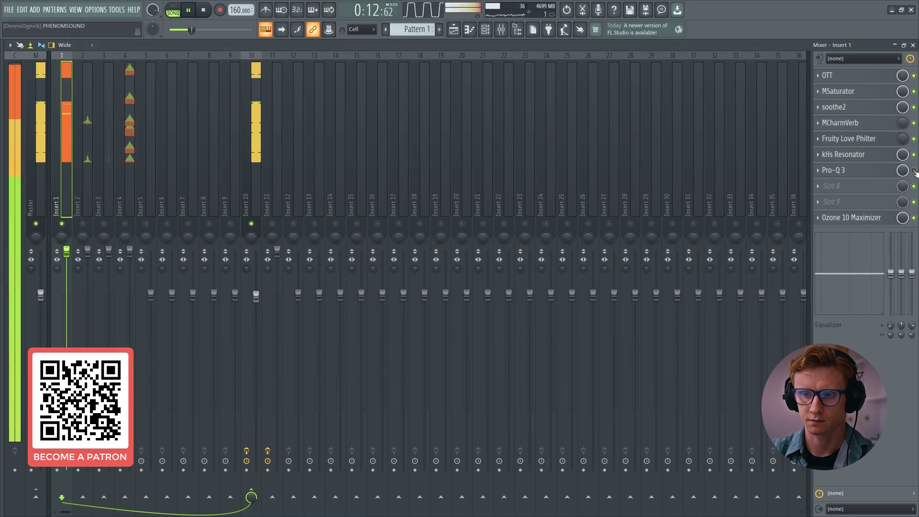
pyautogui.click(913, 171)
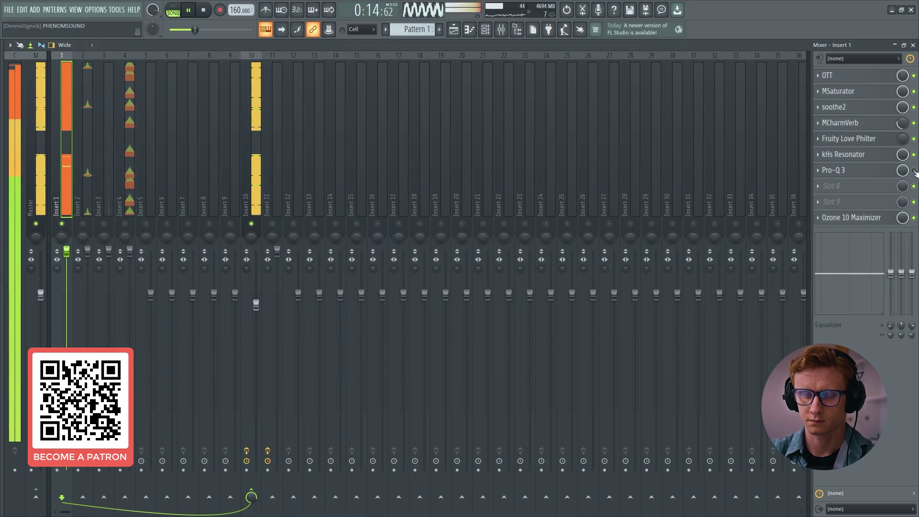
pyautogui.press('space')
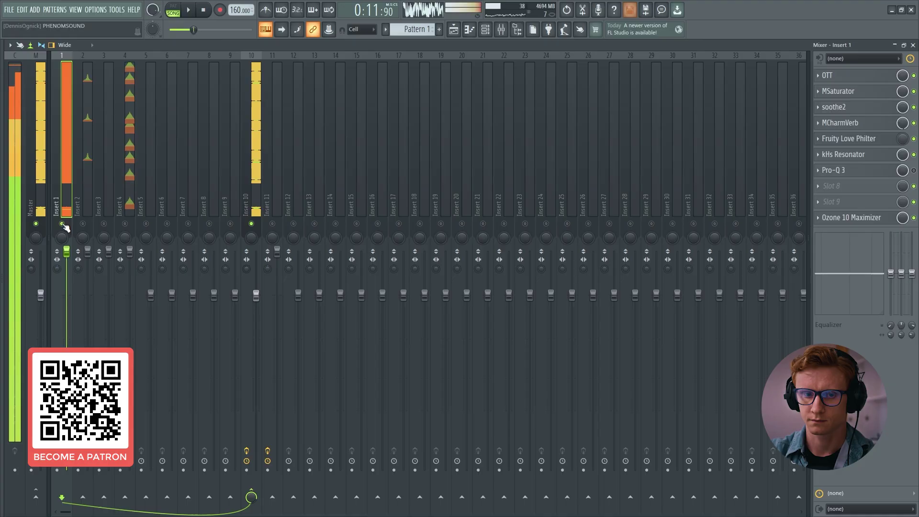
# Step: Re-enable Pro-Q 3, view its high-cut curve, and unsolo Insert 1 to play the full mix
pyautogui.click(913, 170)
pyautogui.click(893, 171)
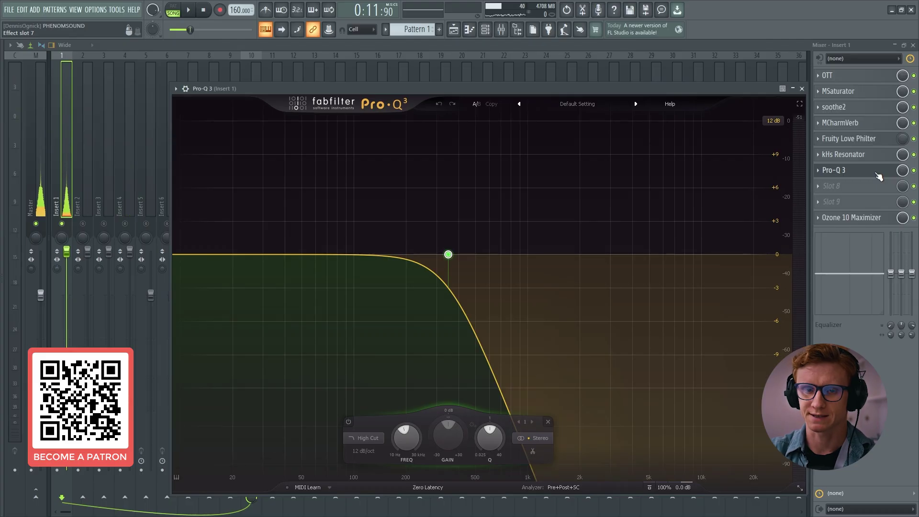
pyautogui.press('space')
pyautogui.click(65, 206)
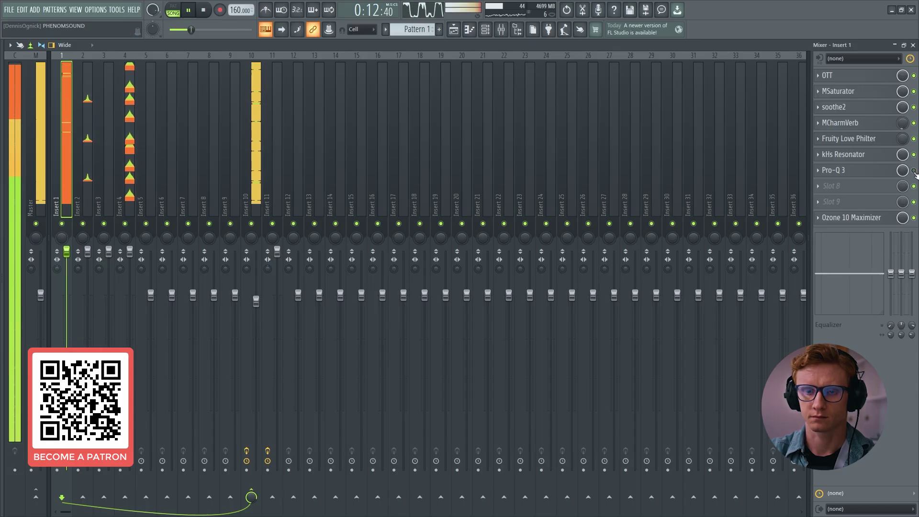
# Step: Play the full mix from bar 17 and review the whole arrangement with its automation clips in the playlist
pyautogui.press('F5')
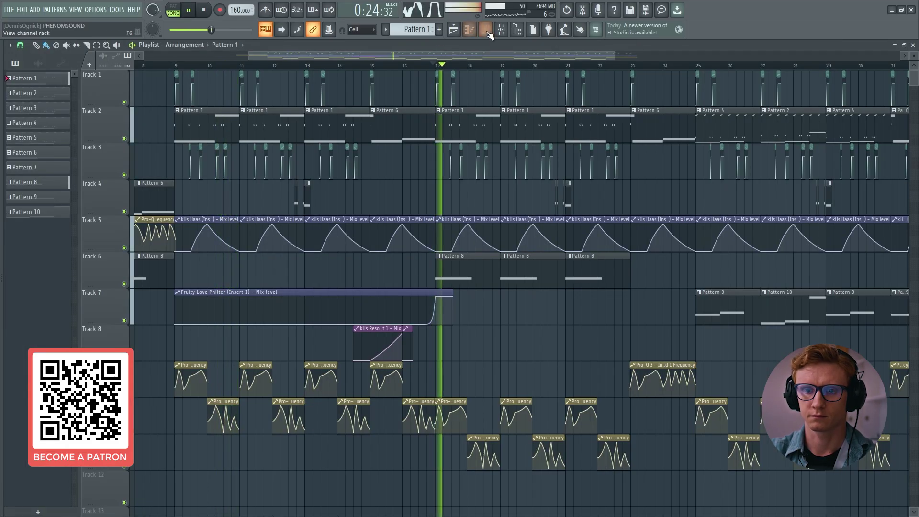
pyautogui.press('F9')
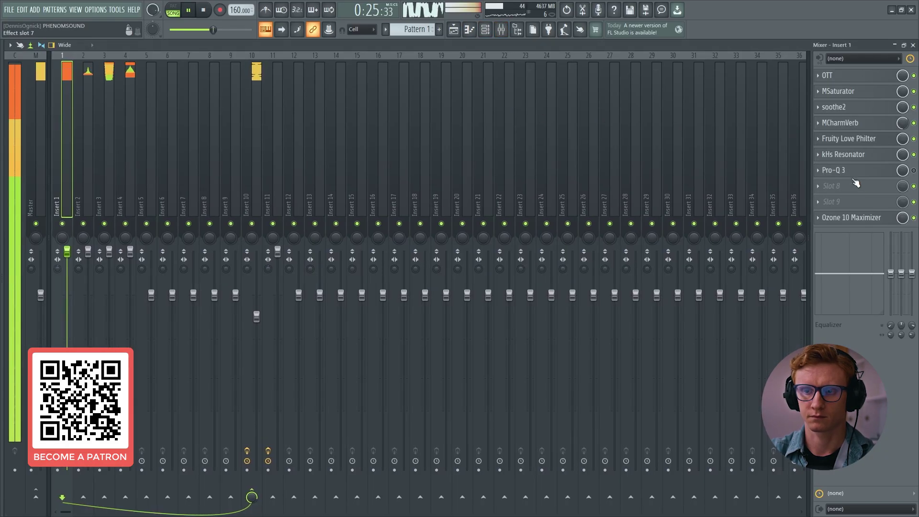
pyautogui.press('F5')
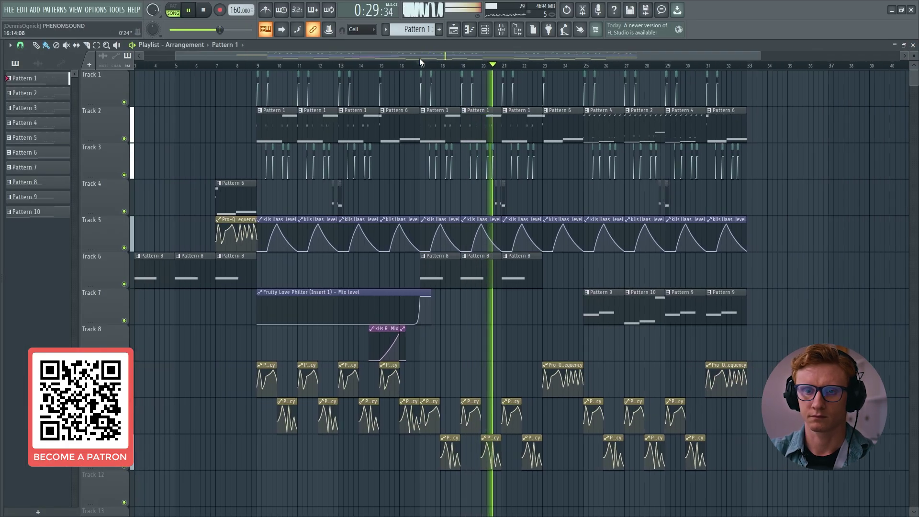
pyautogui.moveTo(417, 57); pyautogui.dragTo(368, 56)
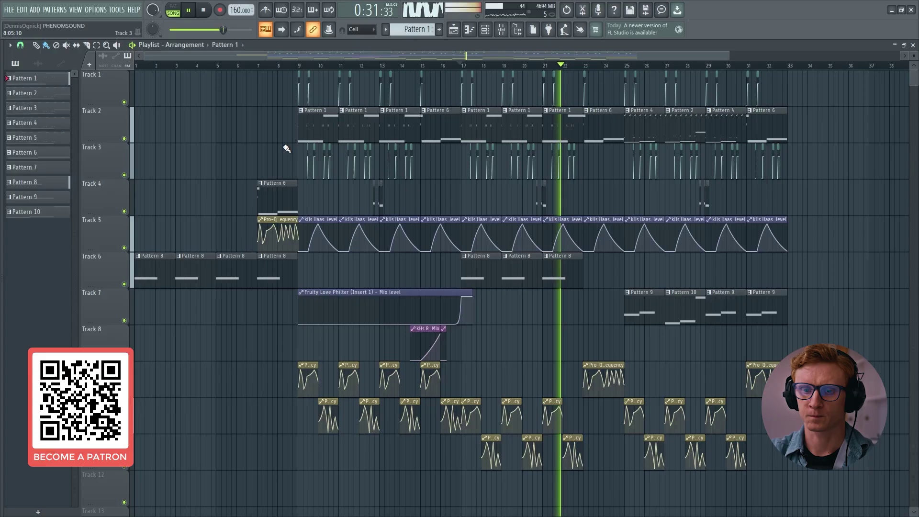